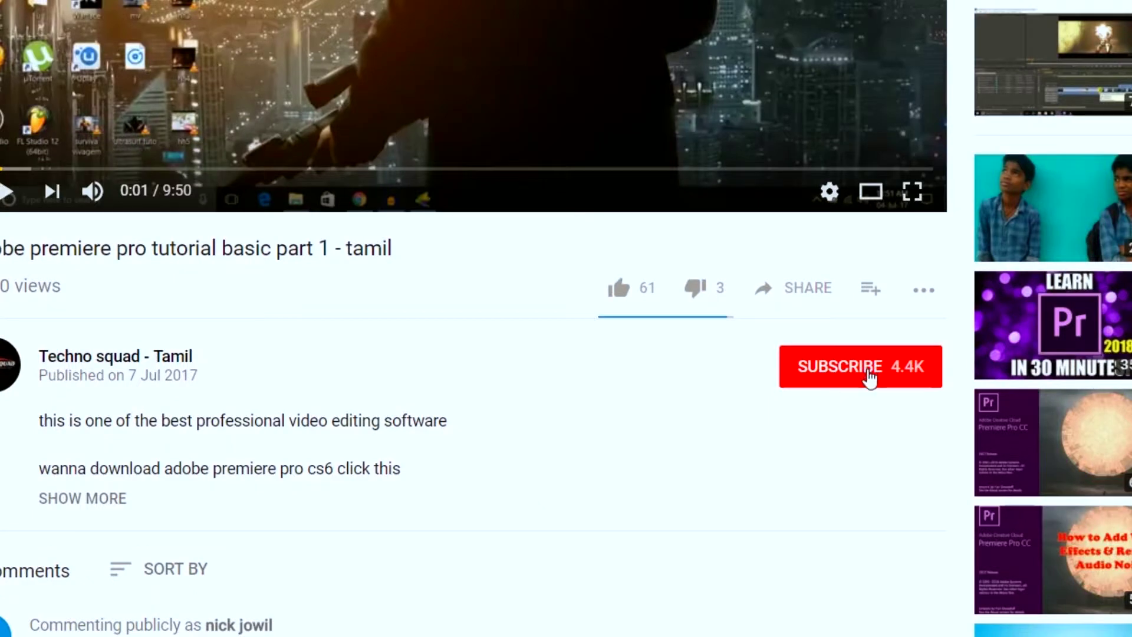
# Subscribe to the Techno squad - Tamil channel and turn on its notifications.
pyautogui.click(869, 377)
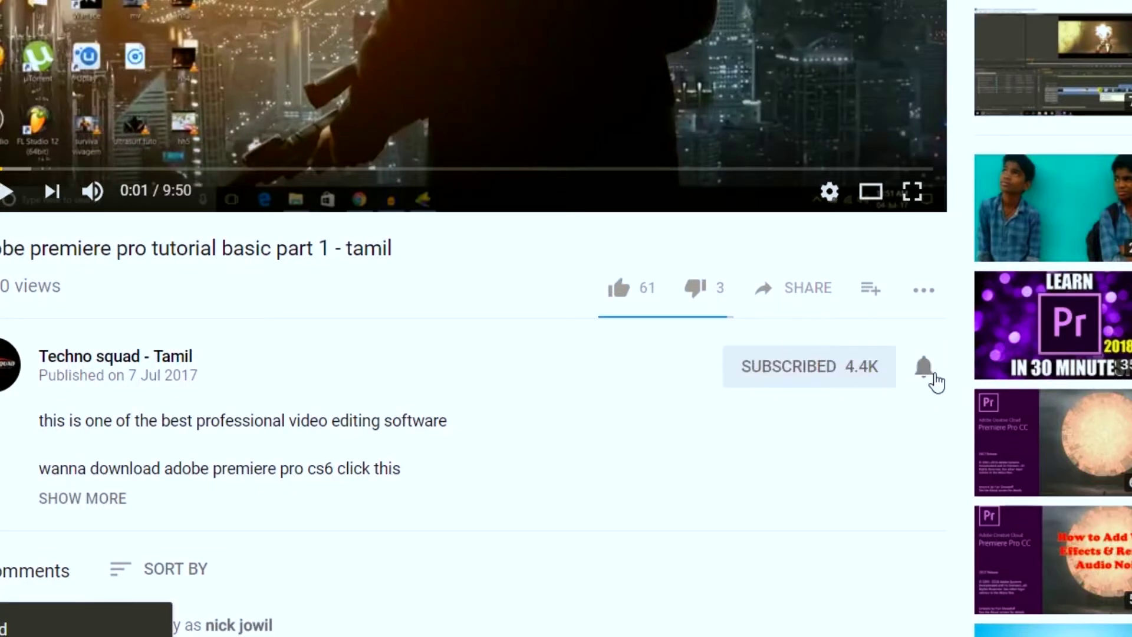
pyautogui.click(921, 371)
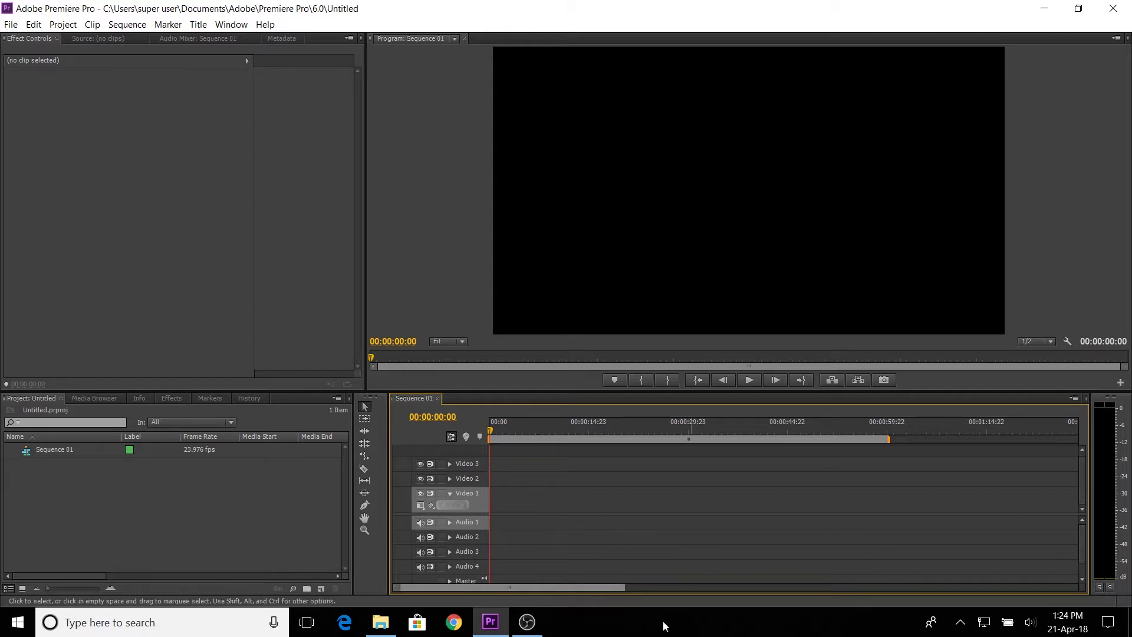
# Import the Green-Free-Download-HD-Nature-Wallpapers image from the Saved Pictures folder into Premiere Pro and place it at the start of Video 1.
pyautogui.click(491, 621)
pyautogui.doubleClick(38, 527)
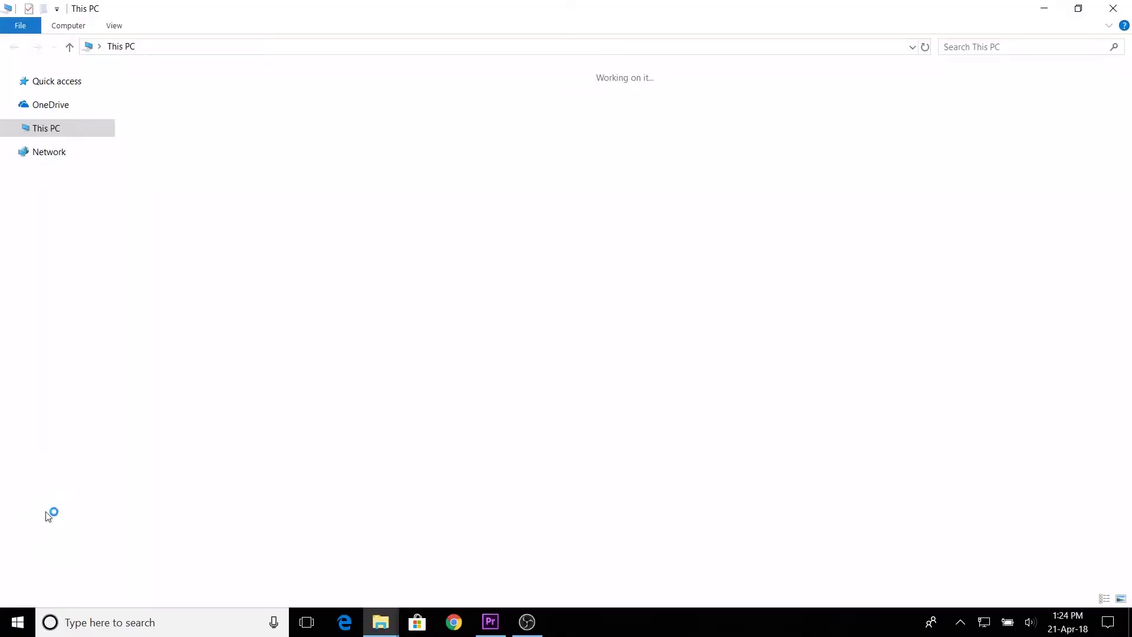
pyautogui.doubleClick(220, 154)
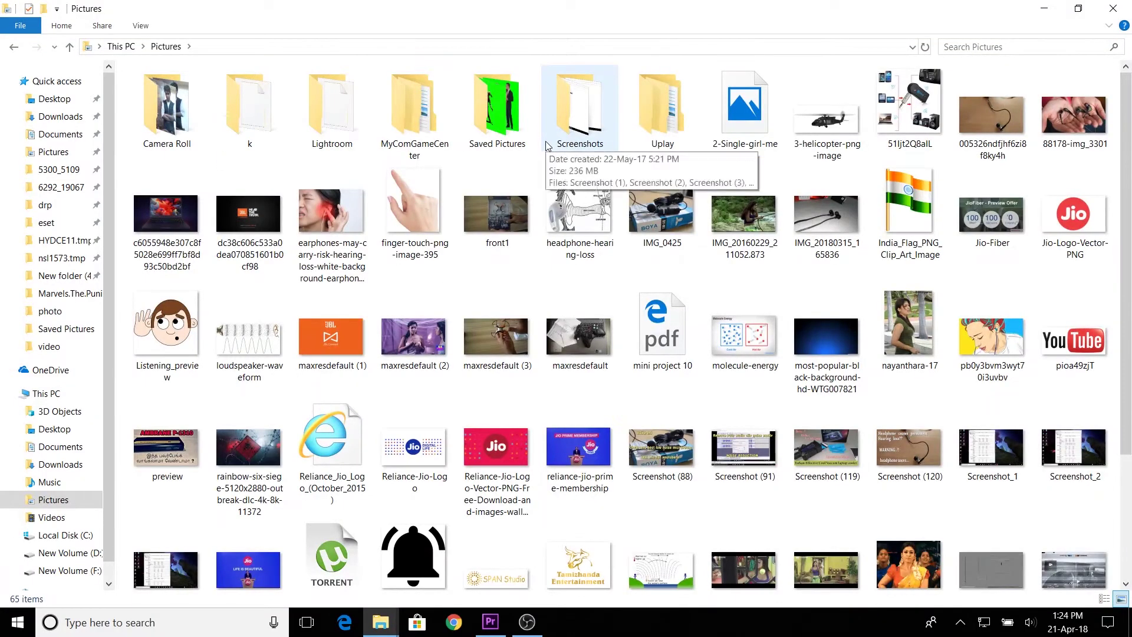
pyautogui.doubleClick(493, 136)
pyautogui.moveTo(664, 118); pyautogui.dragTo(213, 524)
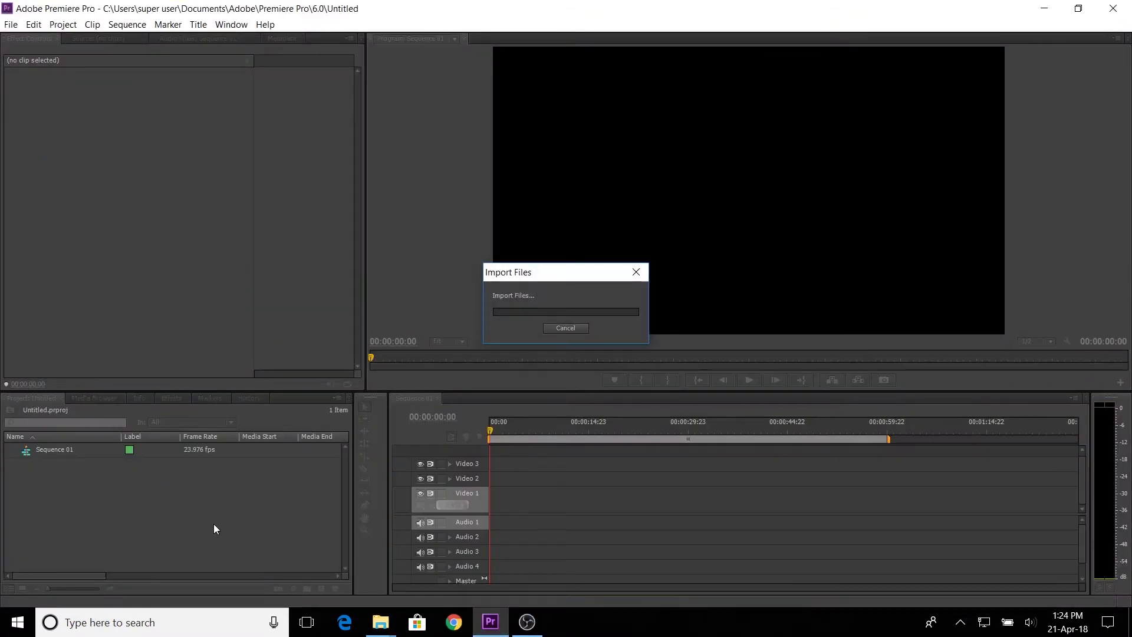
pyautogui.moveTo(63, 451); pyautogui.dragTo(494, 511)
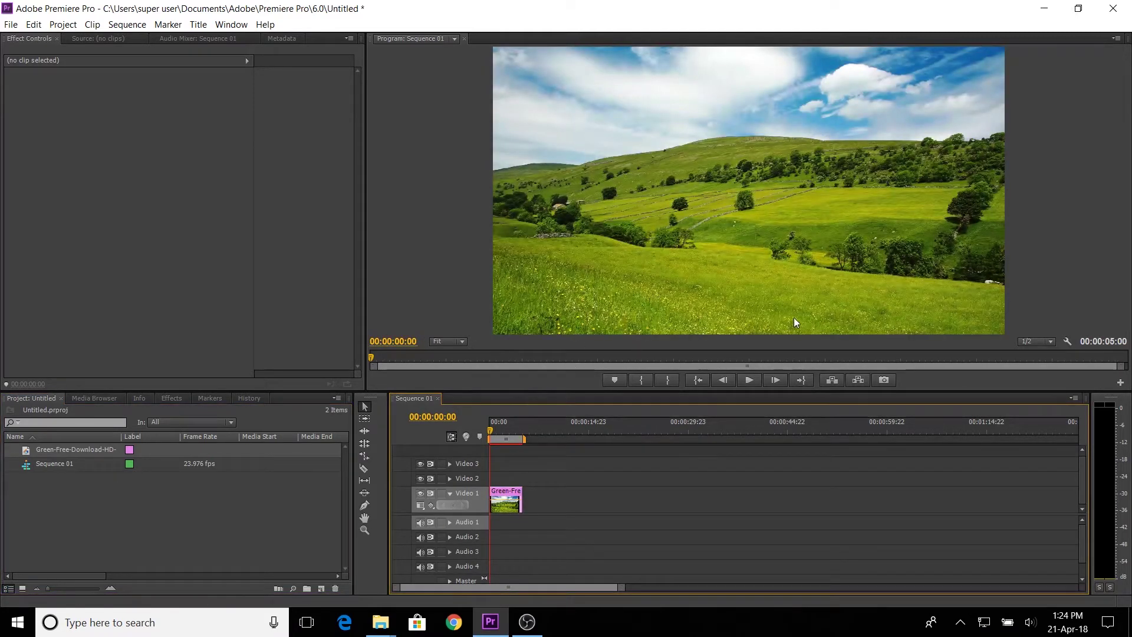
# Import the maxresdefault (1) tank image and the maxresdefault bomb image, placing them in that order after the landscape on Video 1.
pyautogui.click(490, 620)
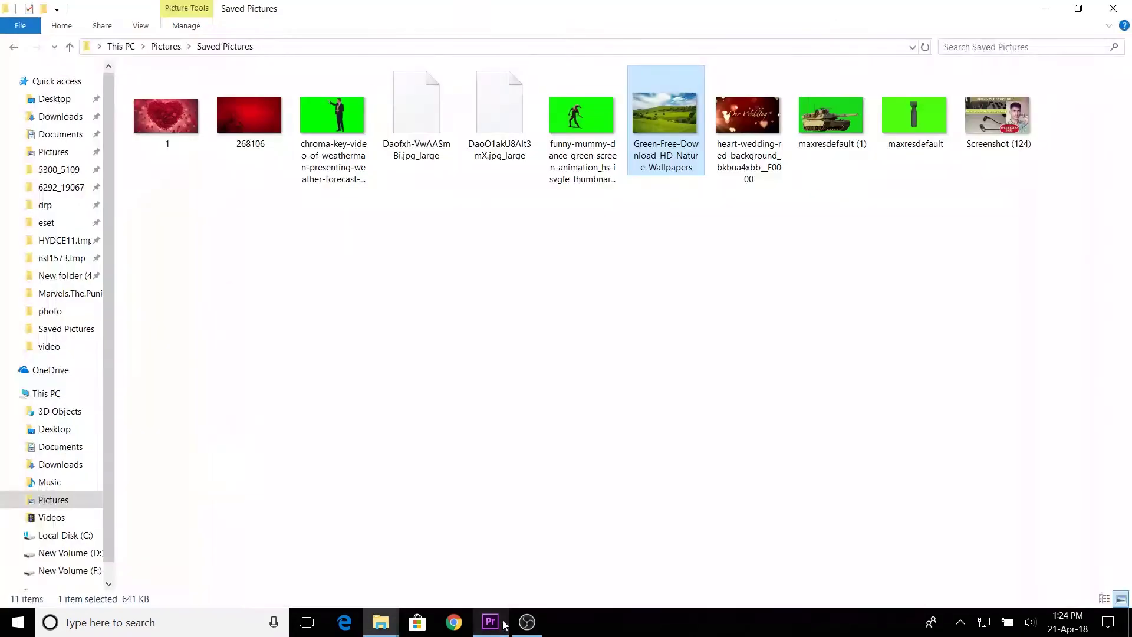
pyautogui.moveTo(827, 133); pyautogui.dragTo(153, 532)
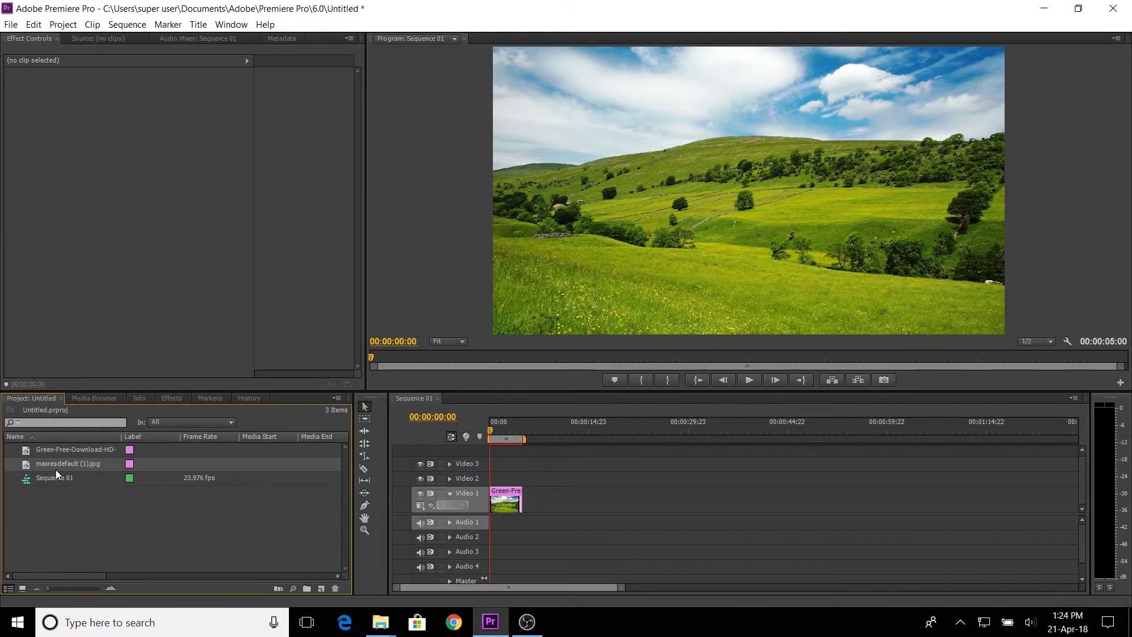
pyautogui.moveTo(59, 470); pyautogui.dragTo(529, 487)
pyautogui.moveTo(536, 442); pyautogui.dragTo(515, 451)
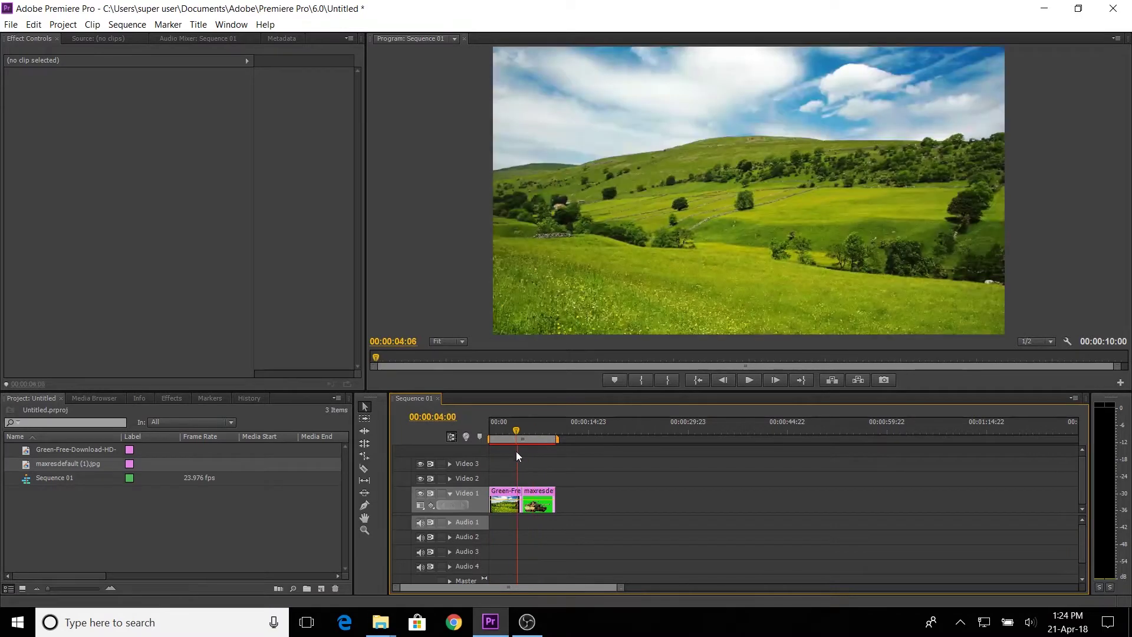
pyautogui.click(500, 632)
pyautogui.moveTo(913, 121); pyautogui.dragTo(564, 522)
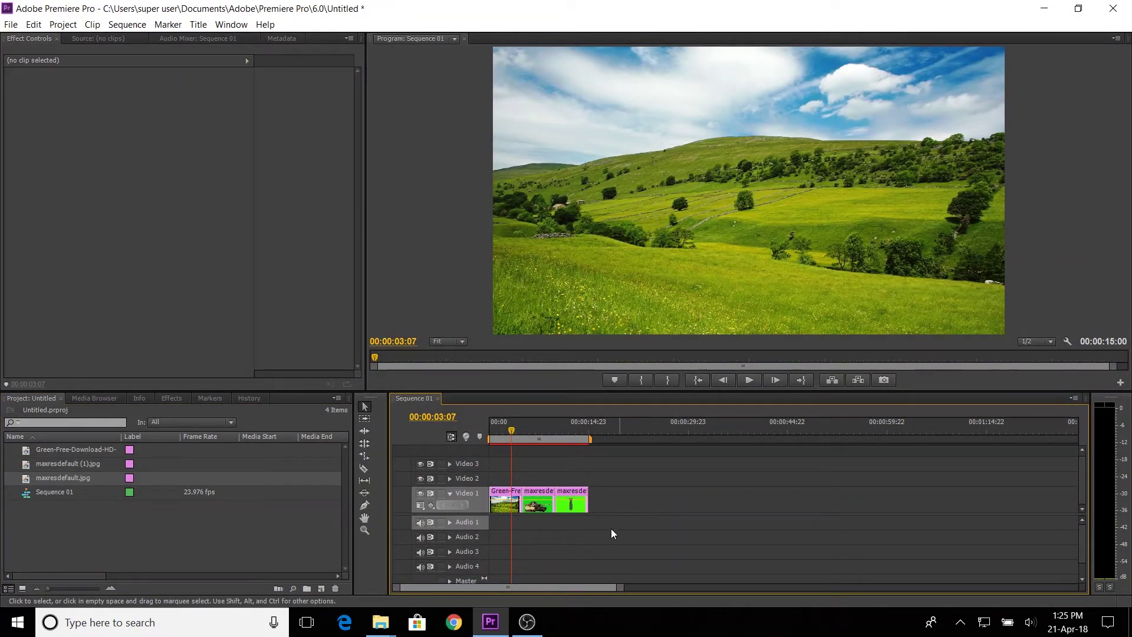
# Import the Best Explosion - Green Screen video from the Downloads Video folder and place it after the bomb image on Video 1.
pyautogui.click(491, 623)
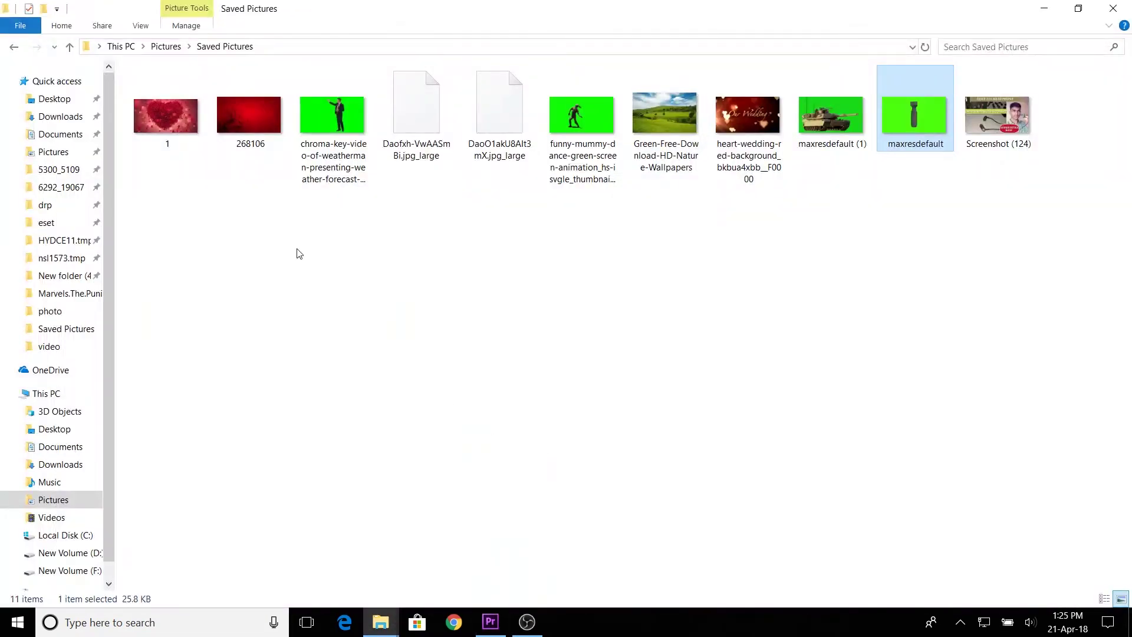
pyautogui.click(13, 47)
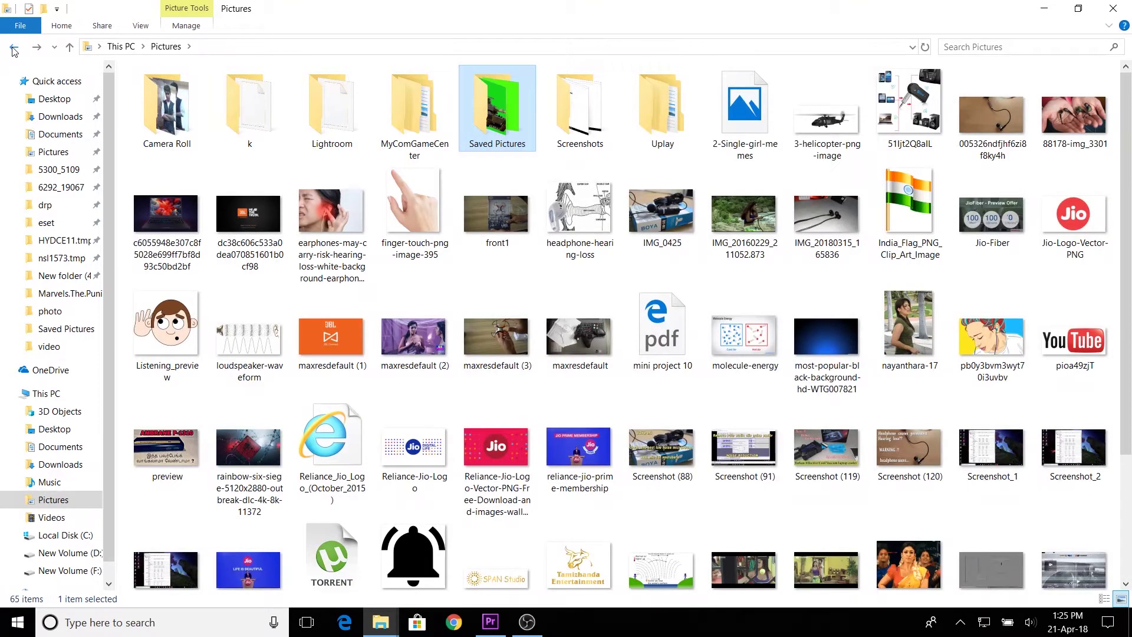
pyautogui.click(14, 47)
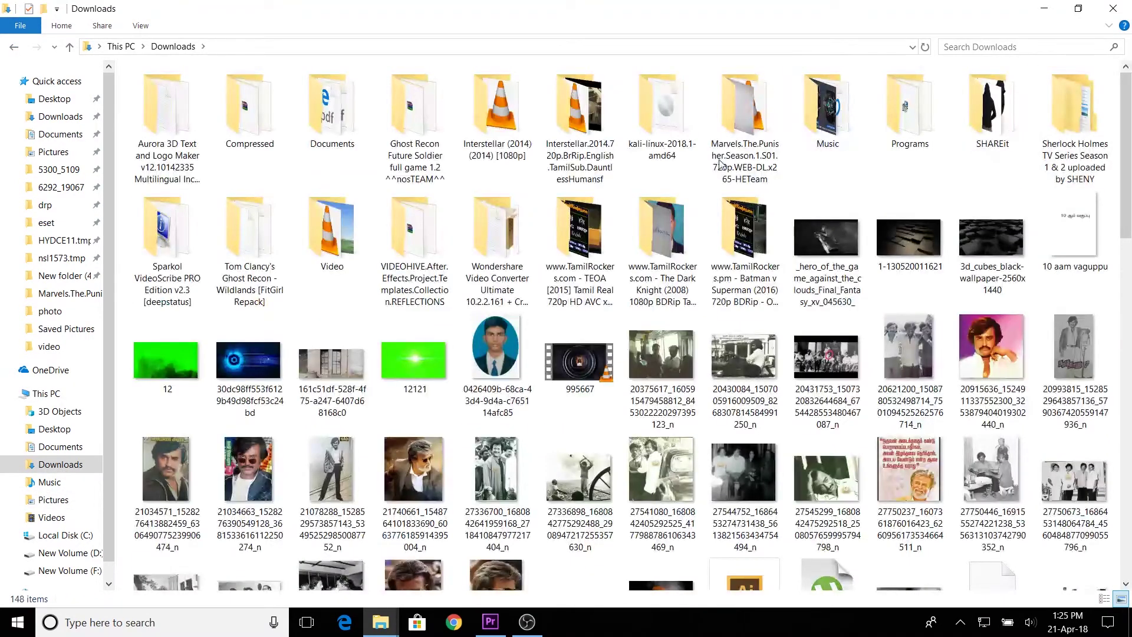
pyautogui.doubleClick(356, 242)
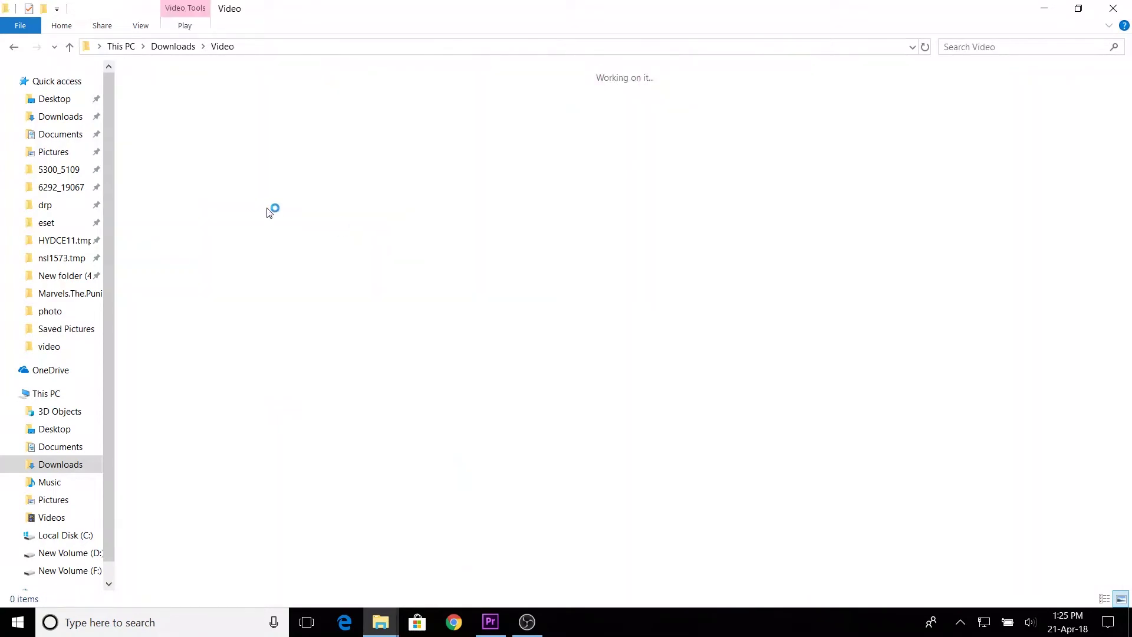
pyautogui.click(491, 622)
pyautogui.moveTo(491, 622); pyautogui.dragTo(133, 535)
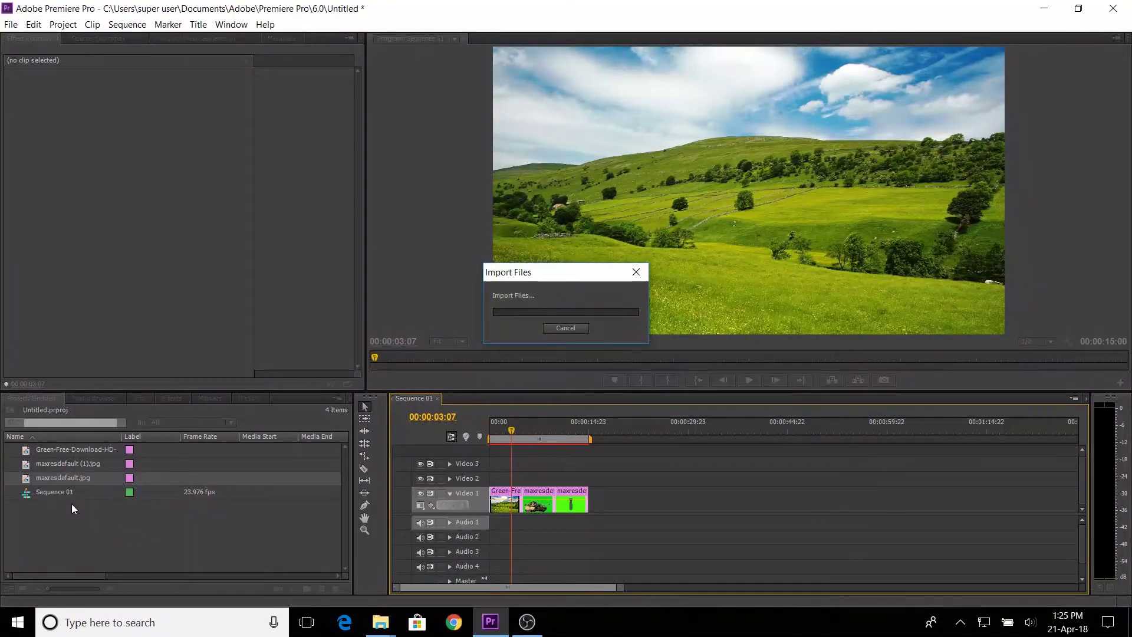
pyautogui.moveTo(63, 452); pyautogui.dragTo(601, 526)
# Split the explosion clip at 00:00:47:10, where the chosen explosion begins.
pyautogui.moveTo(772, 426); pyautogui.dragTo(832, 437)
pyautogui.moveTo(613, 587); pyautogui.dragTo(569, 593)
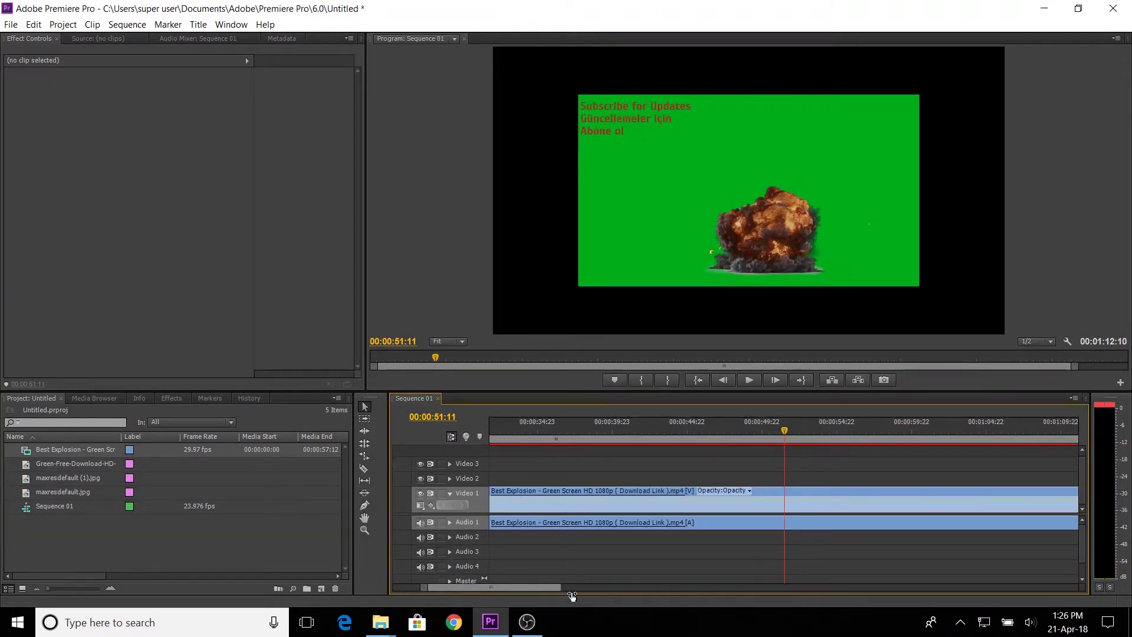
pyautogui.click(724, 428)
pyautogui.moveTo(724, 456); pyautogui.dragTo(726, 457)
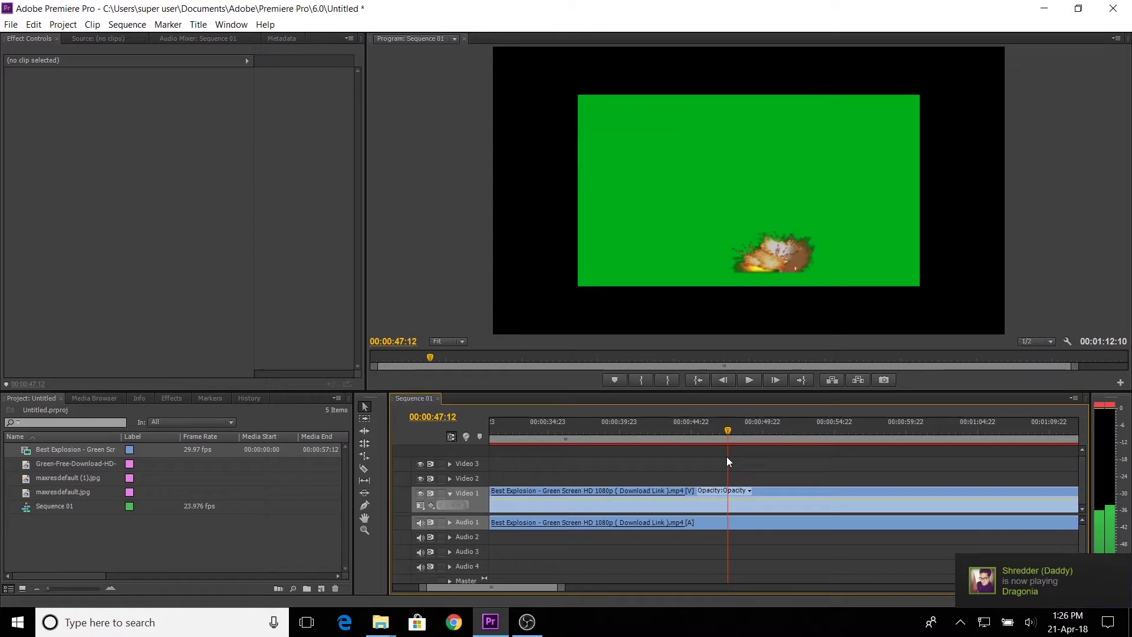
pyautogui.click(723, 382)
pyautogui.click(725, 380)
pyautogui.click(774, 379)
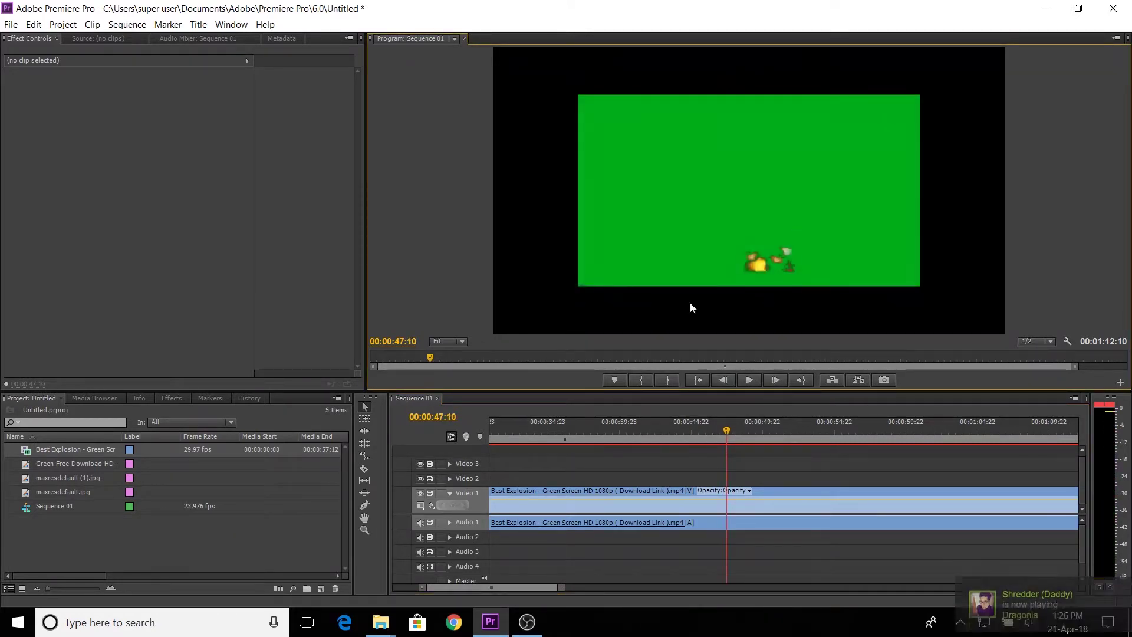
pyautogui.click(365, 469)
pyautogui.click(726, 498)
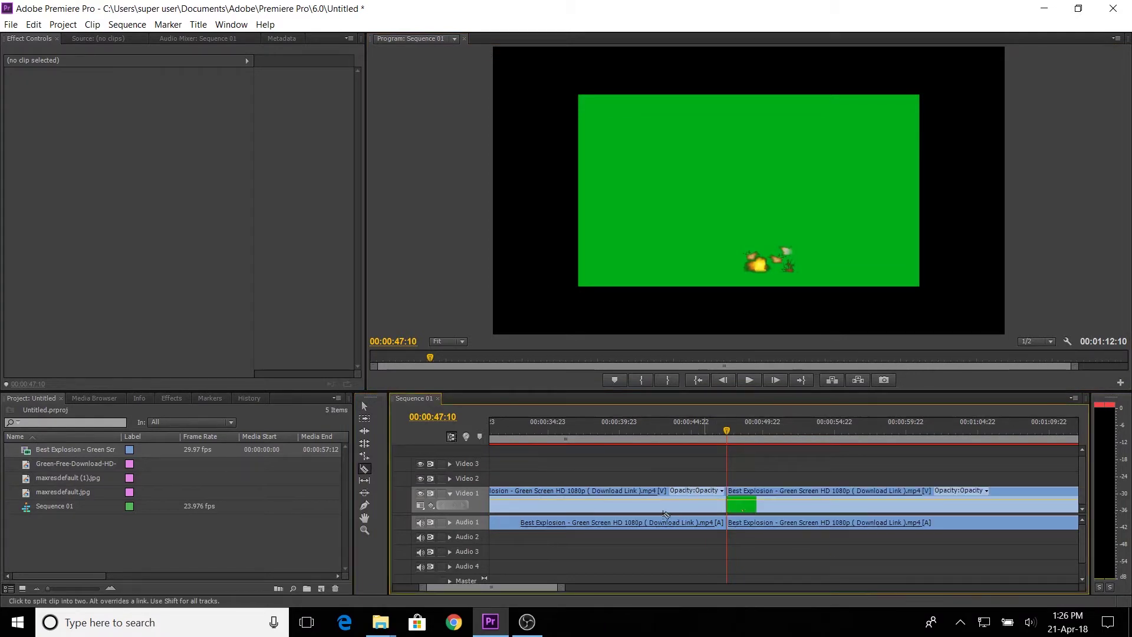
# Ripple delete the explosion footage before the cut and the unneeded footage after 00:00:29:22.
pyautogui.rightClick(660, 504)
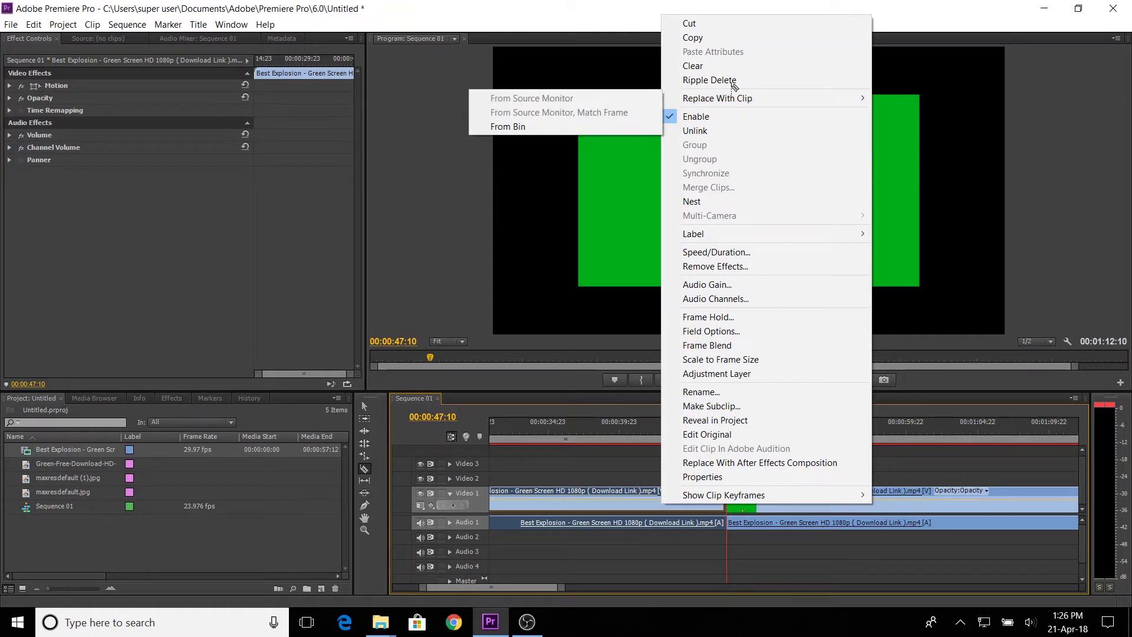
pyautogui.click(709, 81)
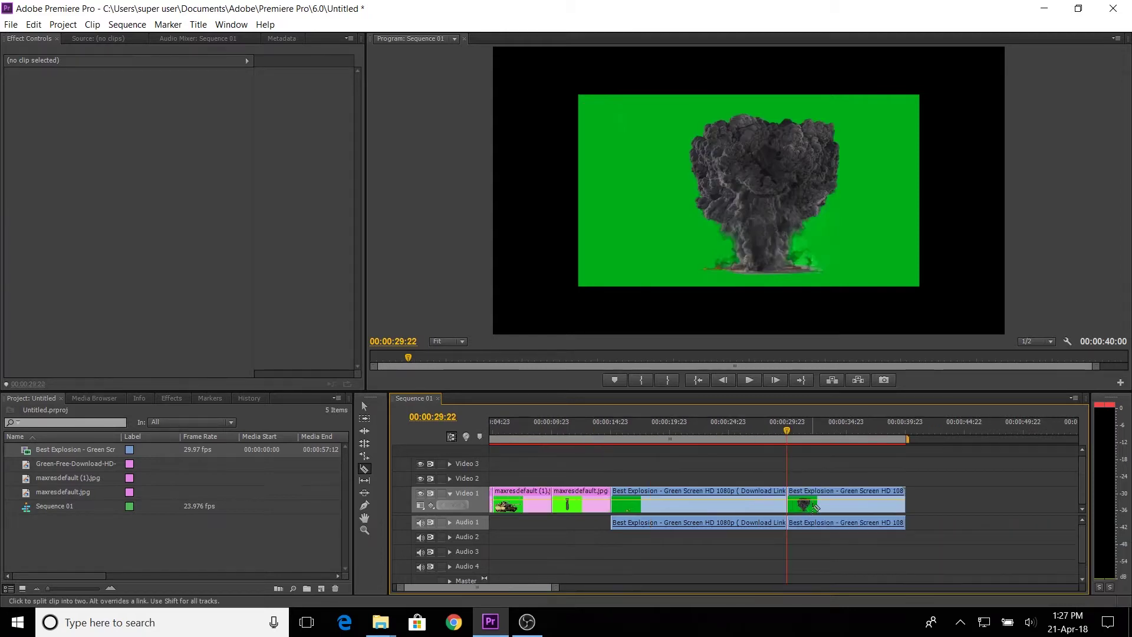
pyautogui.rightClick(816, 507)
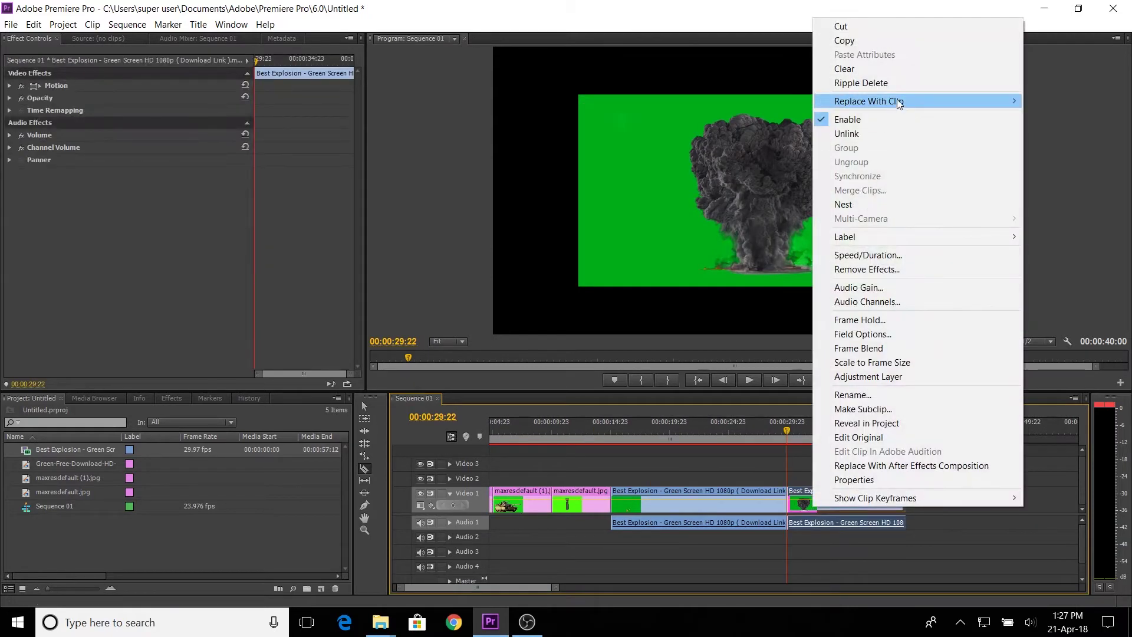
pyautogui.click(903, 83)
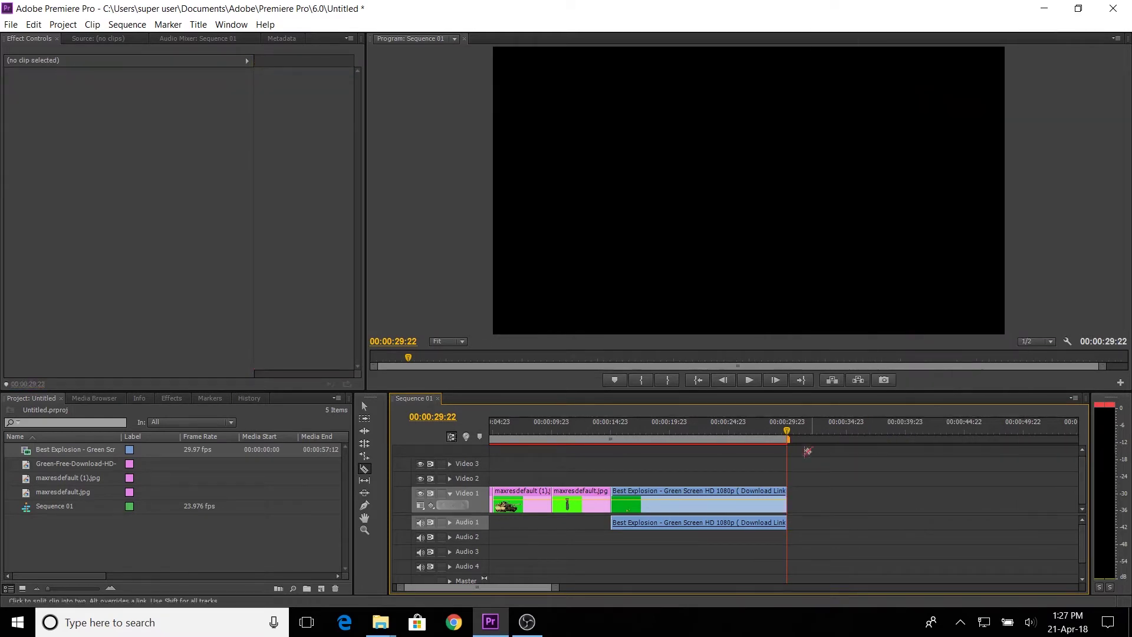
# Apply the Crop effect to the explosion clip and set its Left crop to 33.0 % to cut off the overlaid text.
pyautogui.moveTo(652, 419)
pyautogui.mouseDown()
pyautogui.moveTo(643, 429)
pyautogui.moveTo(666, 436)
pyautogui.mouseUp()
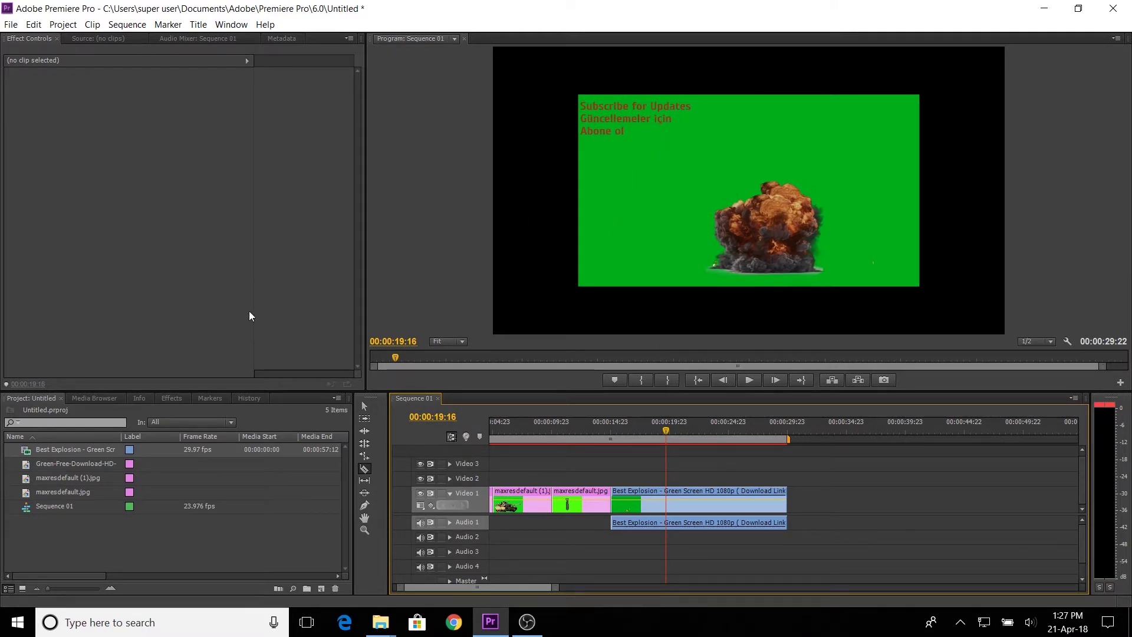
pyautogui.click(172, 398)
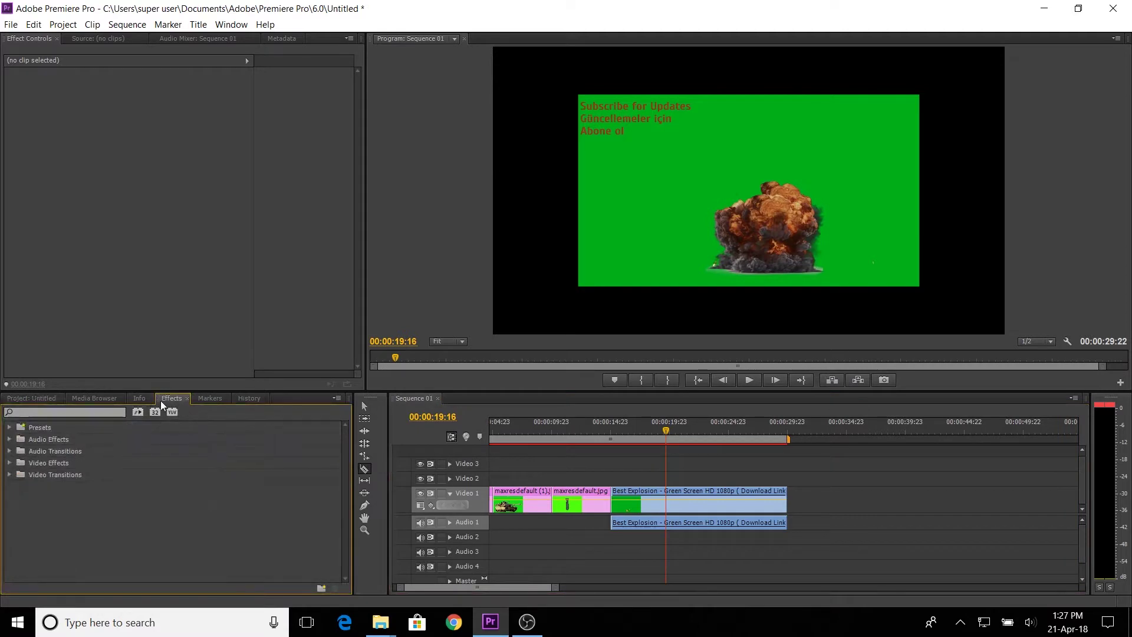
pyautogui.click(54, 412)
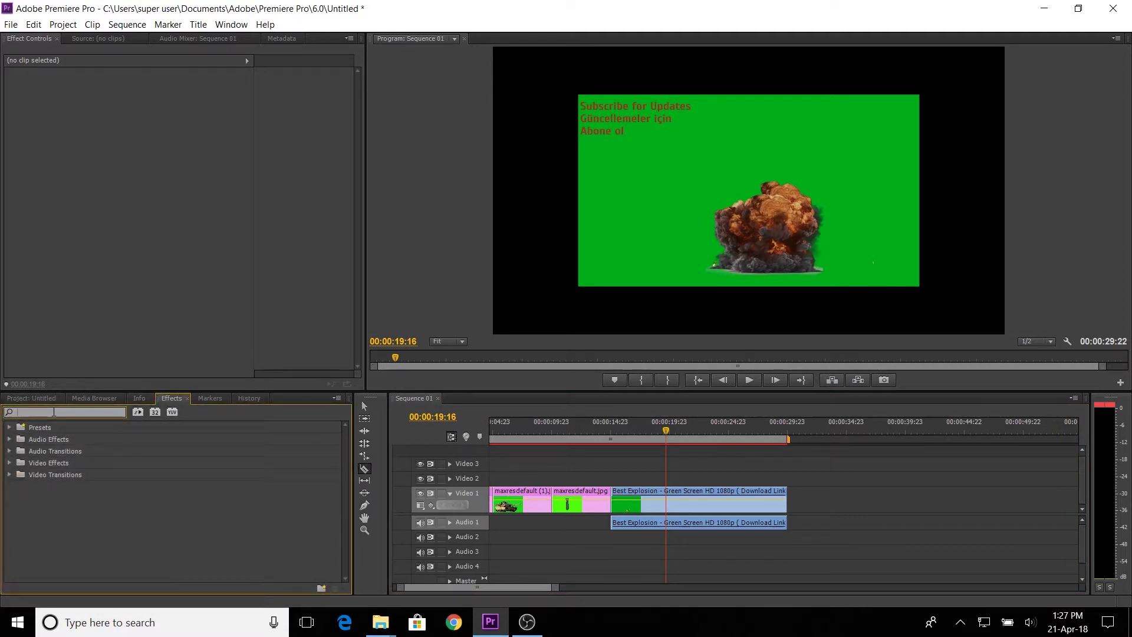
pyautogui.write('crop')
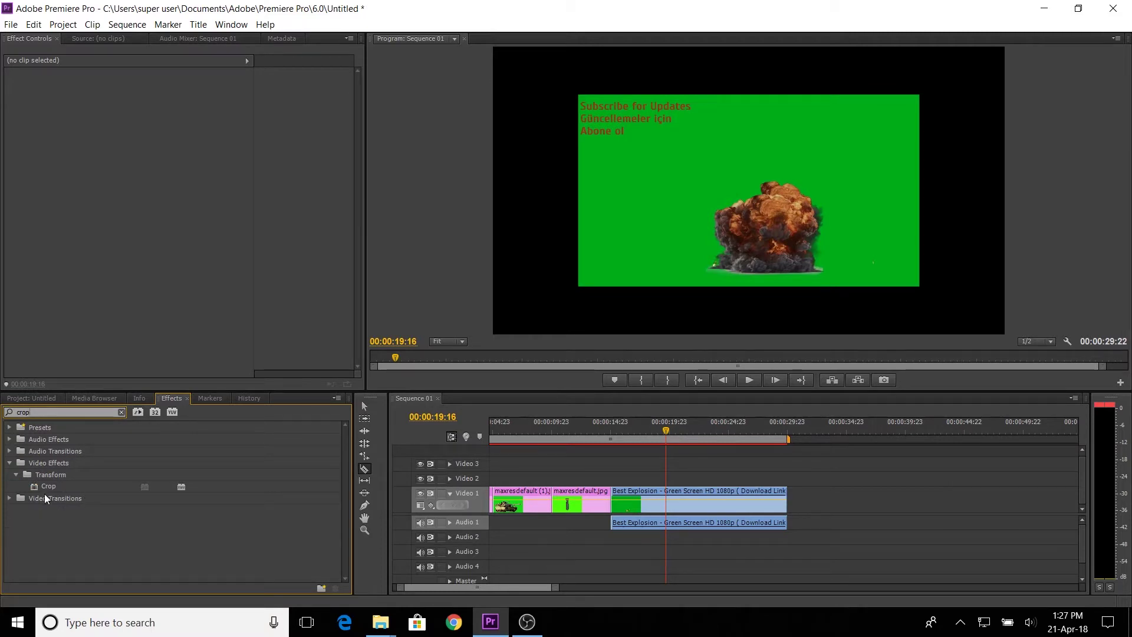
pyautogui.moveTo(45, 486); pyautogui.dragTo(682, 490)
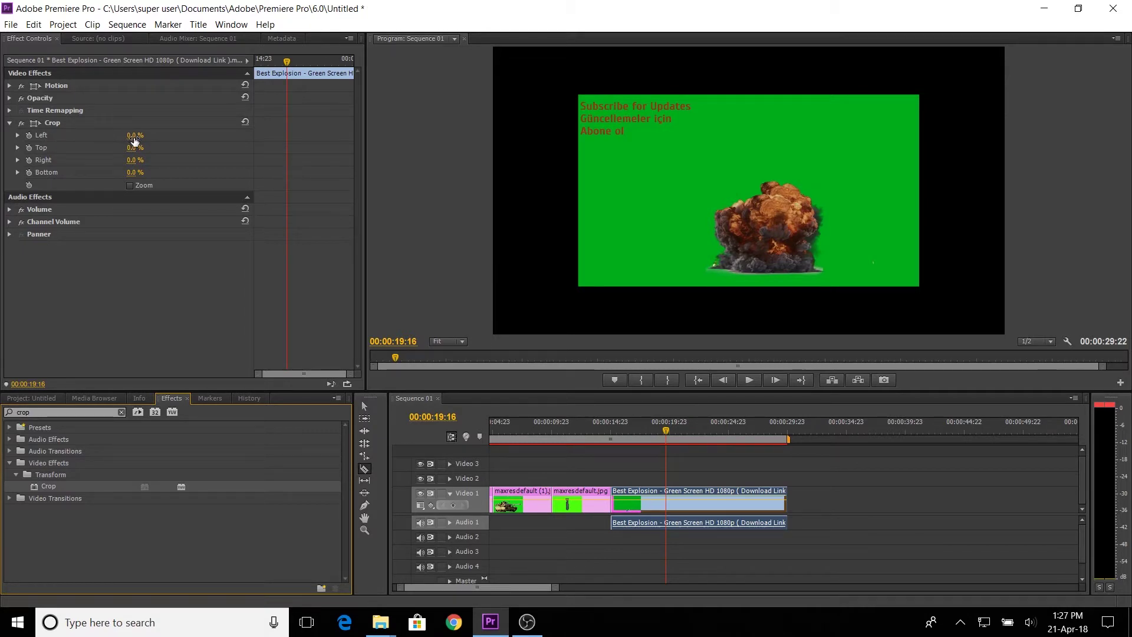
pyautogui.moveTo(126, 136); pyautogui.dragTo(157, 135)
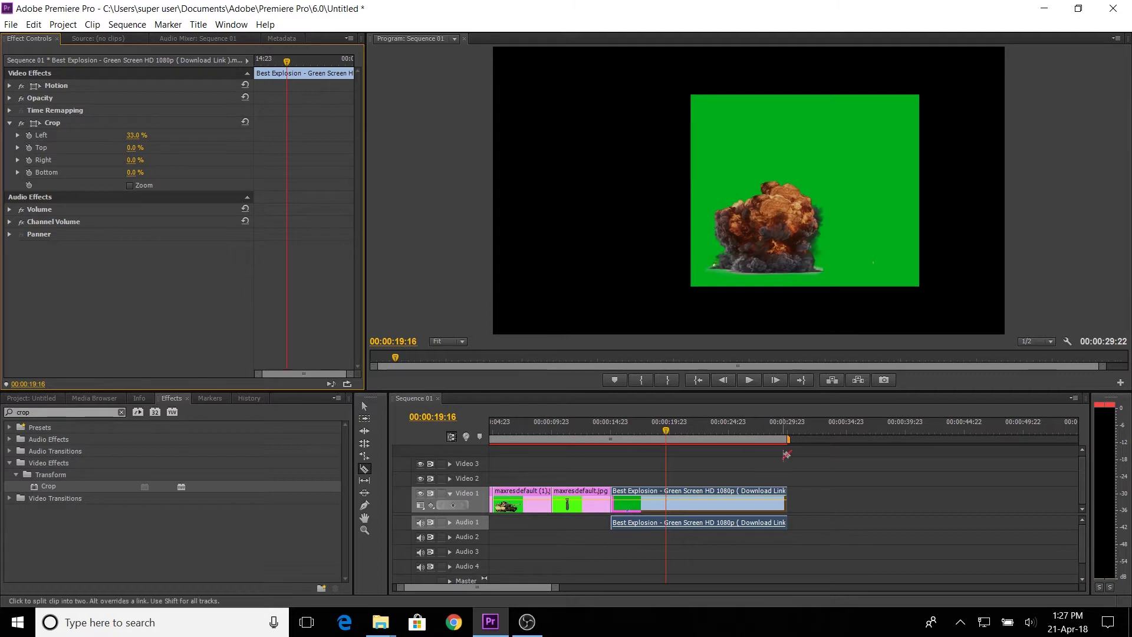
# Move the tank image clip to the start of Video 2, directly above the landscape clip.
pyautogui.press('-')
pyautogui.moveTo(596, 438); pyautogui.dragTo(497, 451)
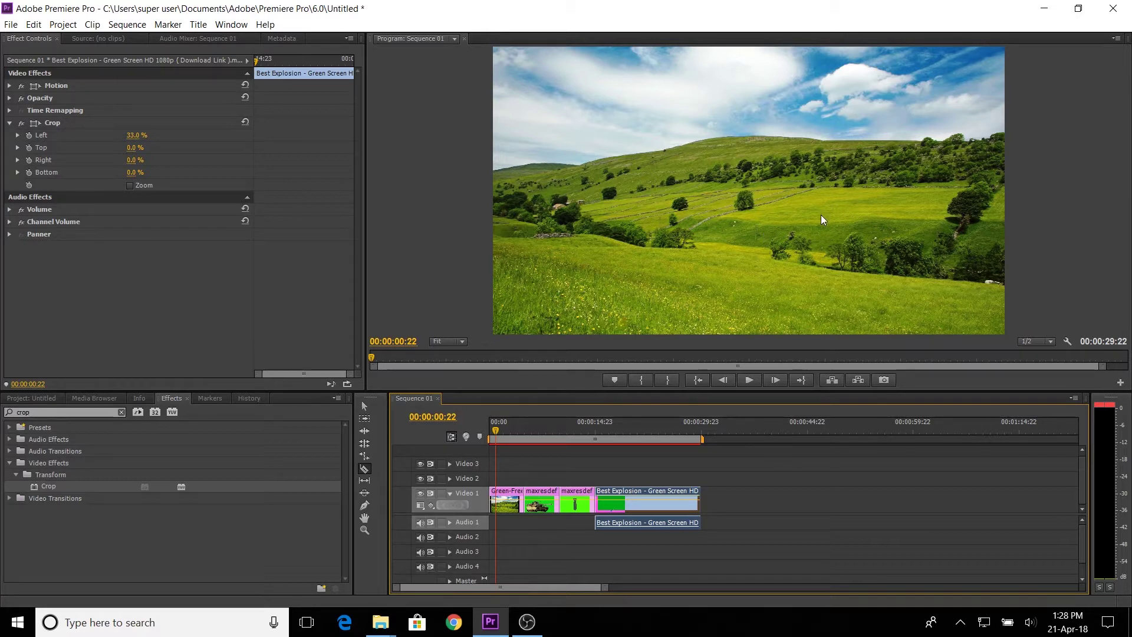
pyautogui.click(364, 406)
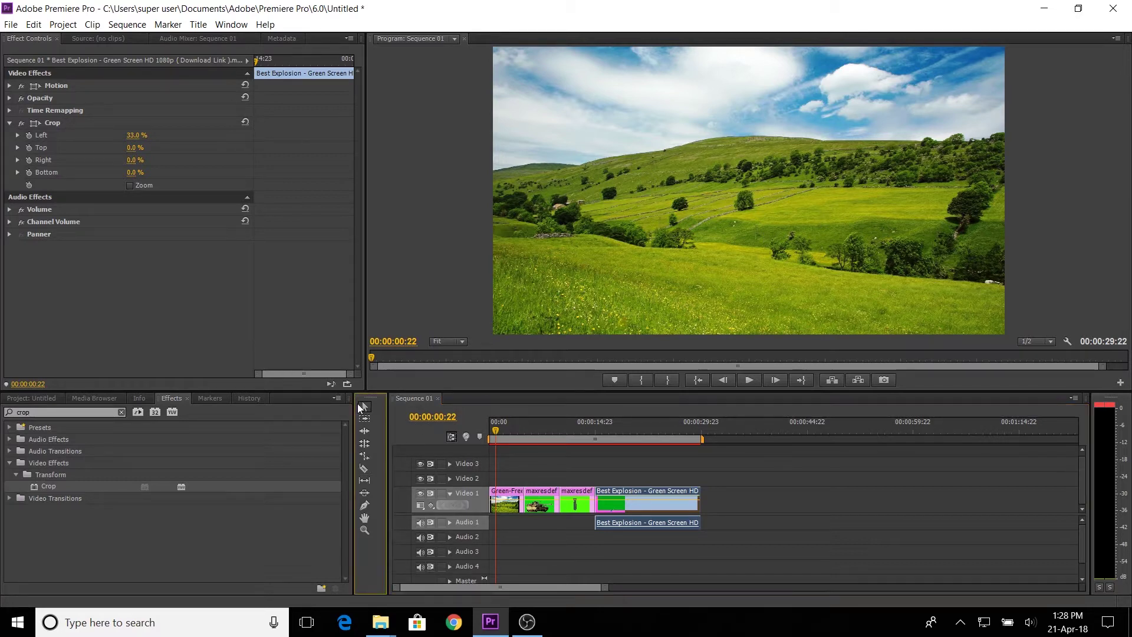
pyautogui.moveTo(538, 500); pyautogui.dragTo(504, 479)
pyautogui.moveTo(496, 430); pyautogui.dragTo(501, 432)
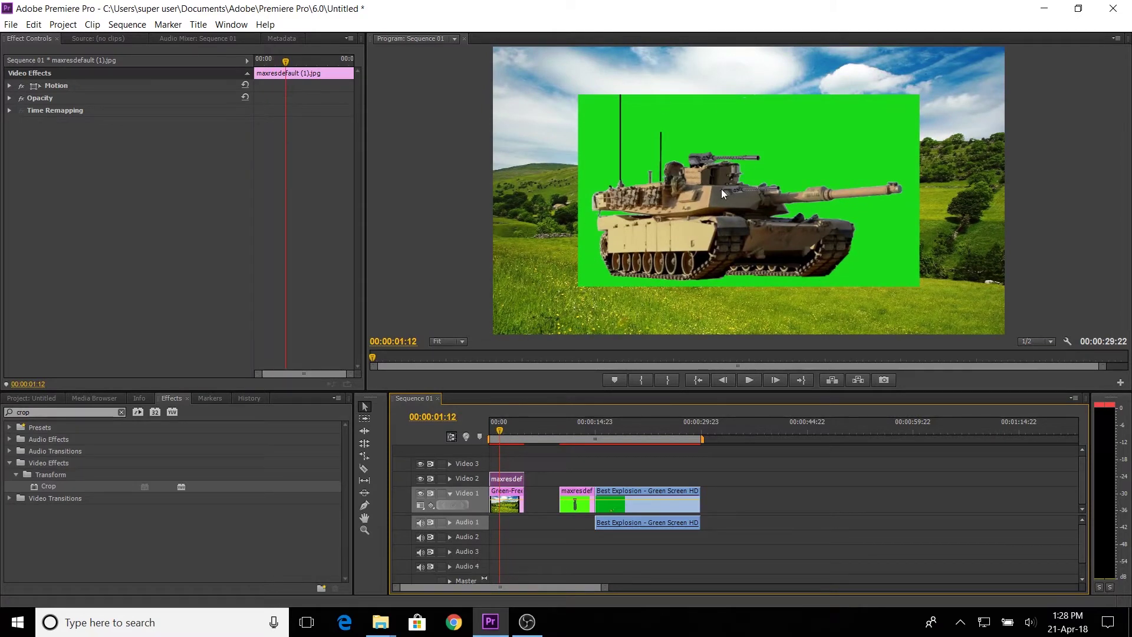
# Apply the Ultra Key effect to the tank clip on Video 2 and sample its green background as the key color.
pyautogui.click(84, 412)
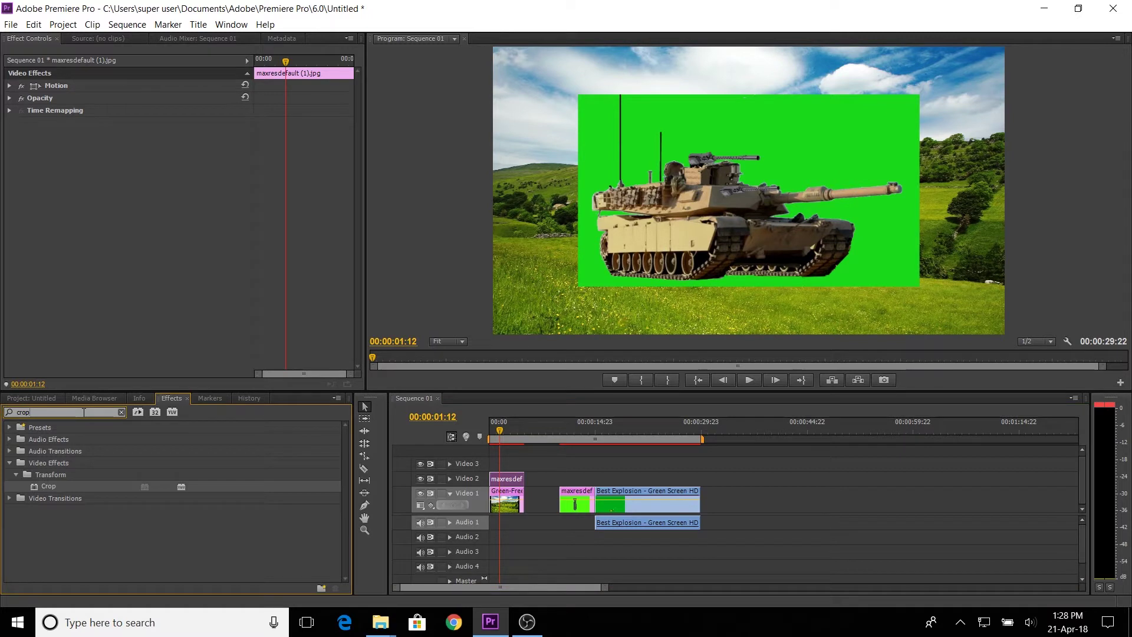
pyautogui.press('BackSpace')
pyautogui.press('BackSpace')
pyautogui.press('BackSpace')
pyautogui.press('BackSpace')
pyautogui.write('u')
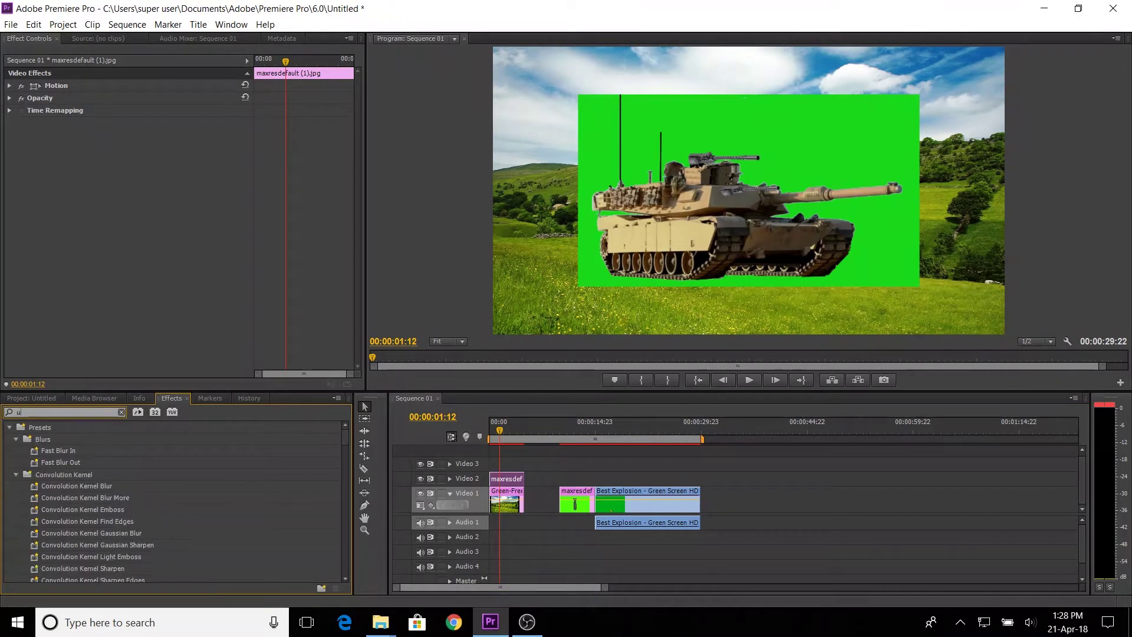
pyautogui.write('ltra')
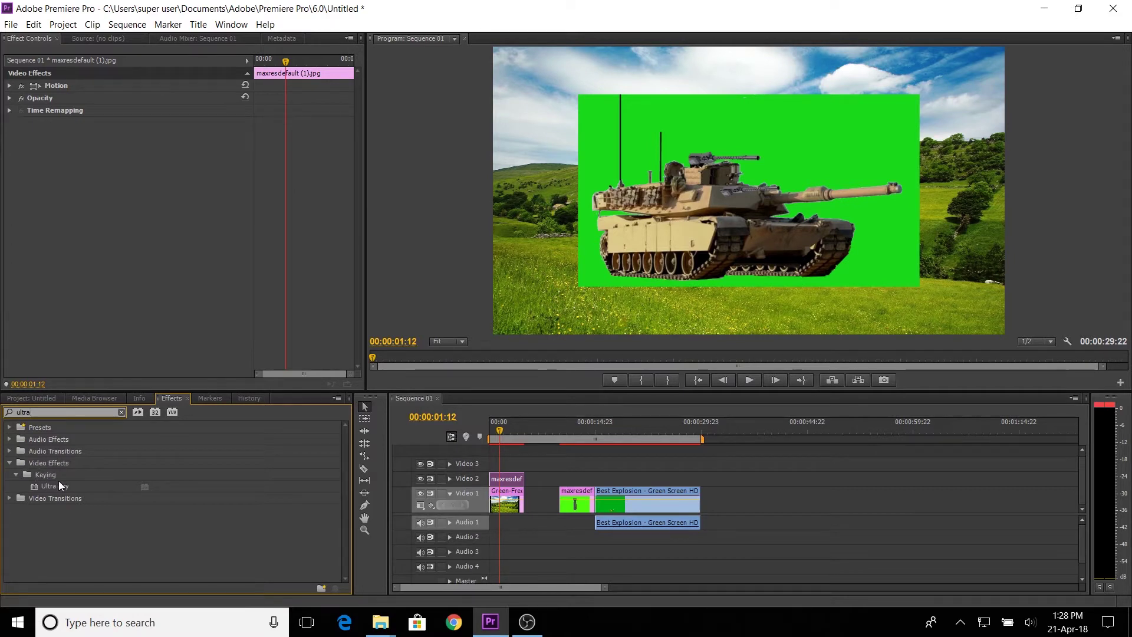
pyautogui.moveTo(50, 487); pyautogui.dragTo(501, 482)
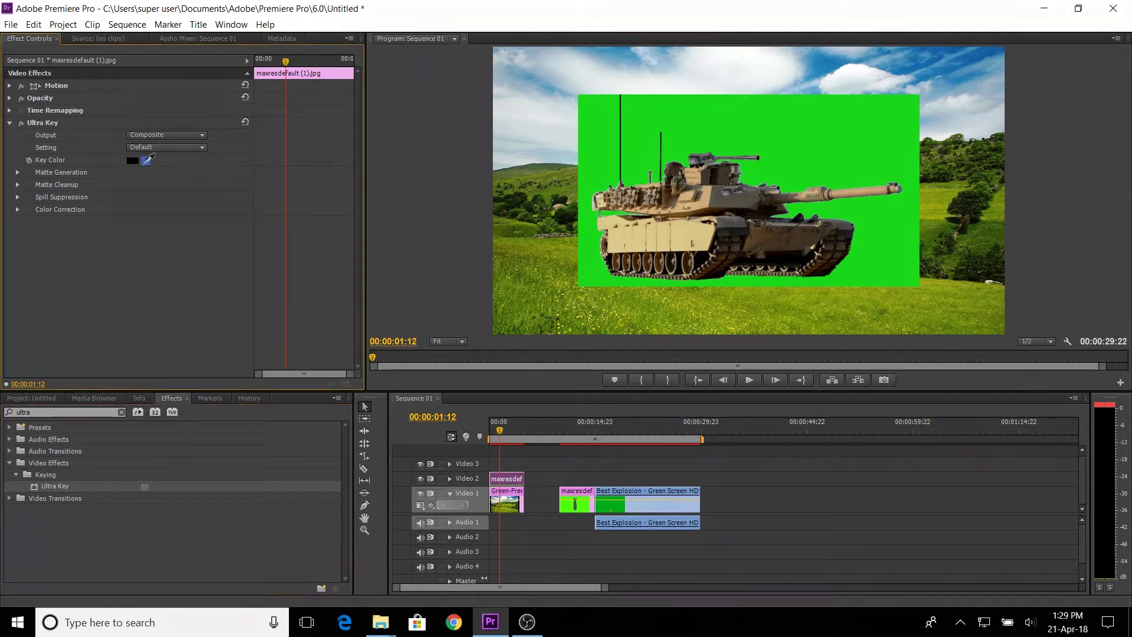
pyautogui.moveTo(147, 160); pyautogui.dragTo(875, 124)
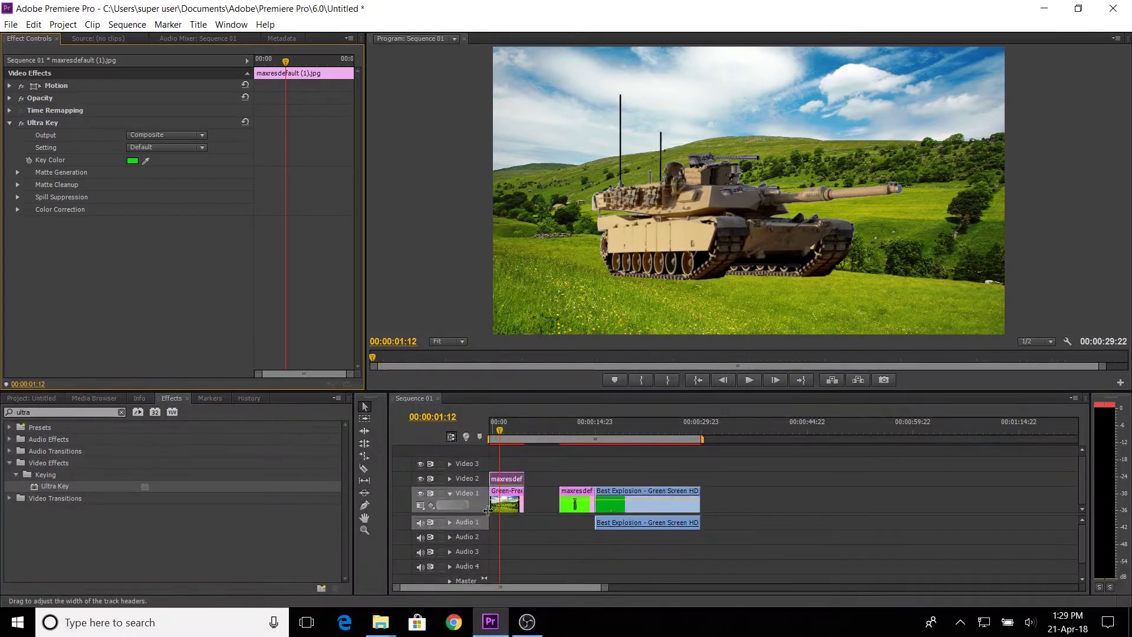
# Scale the tank clip down to 16.0 and position it on the hillside at 831.0, 589.0.
pyautogui.click(507, 481)
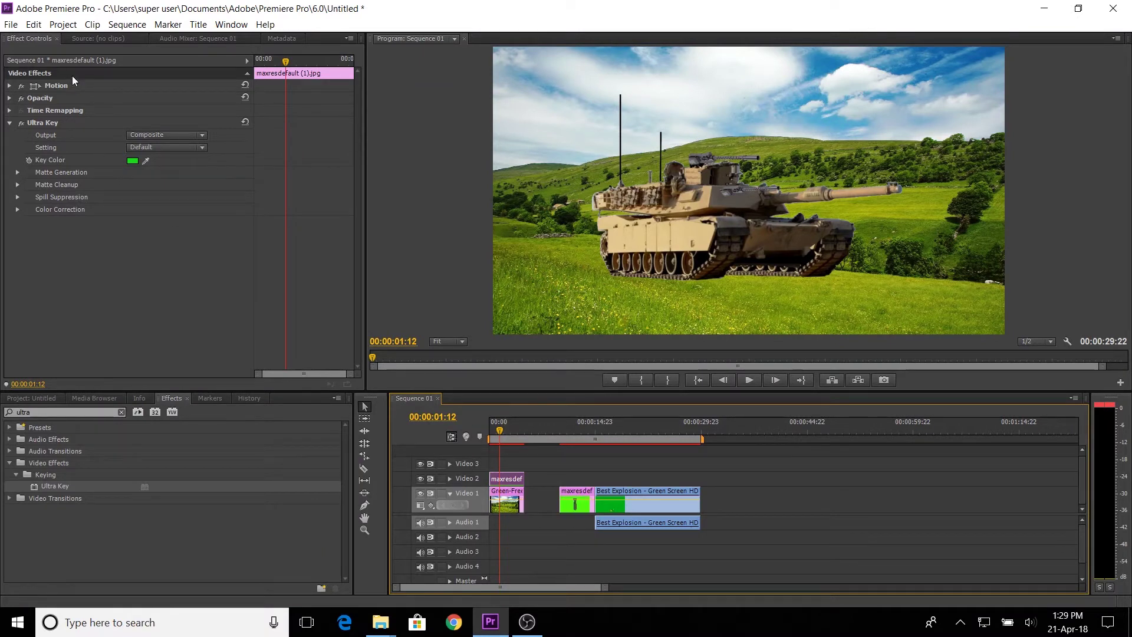
pyautogui.click(36, 40)
pyautogui.click(10, 86)
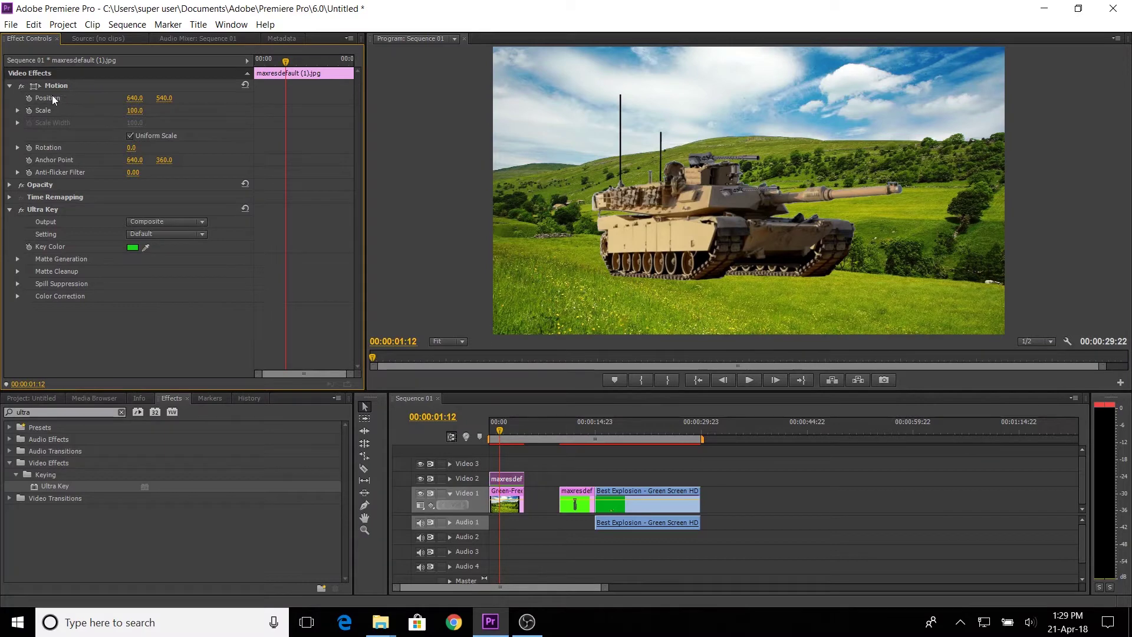
pyautogui.moveTo(158, 98); pyautogui.dragTo(78, 111)
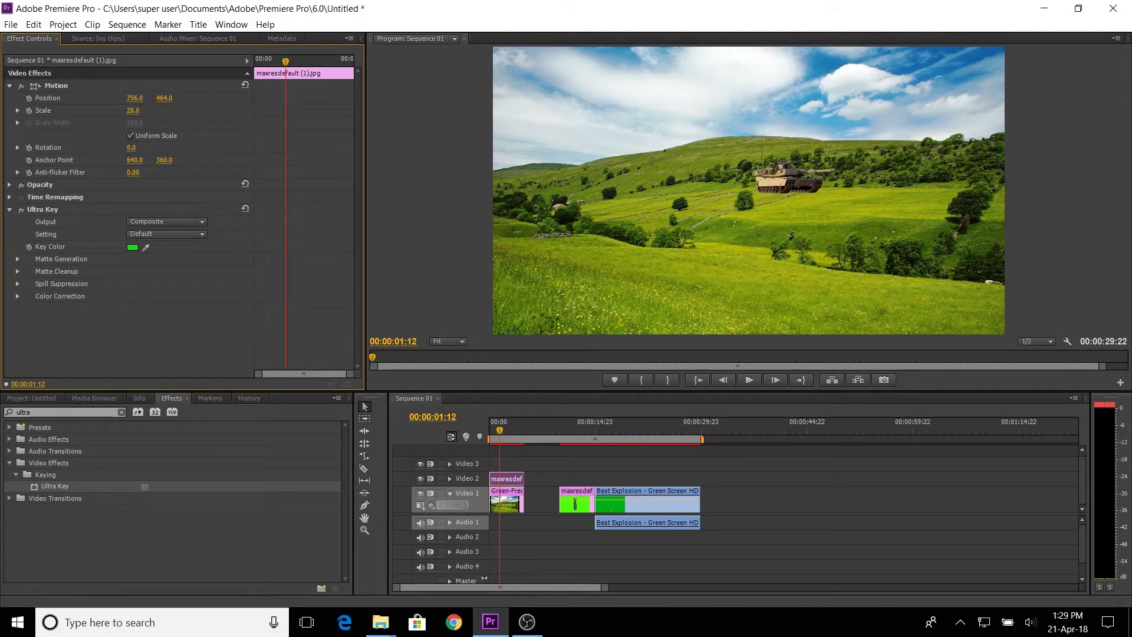
pyautogui.moveTo(164, 98); pyautogui.dragTo(121, 114)
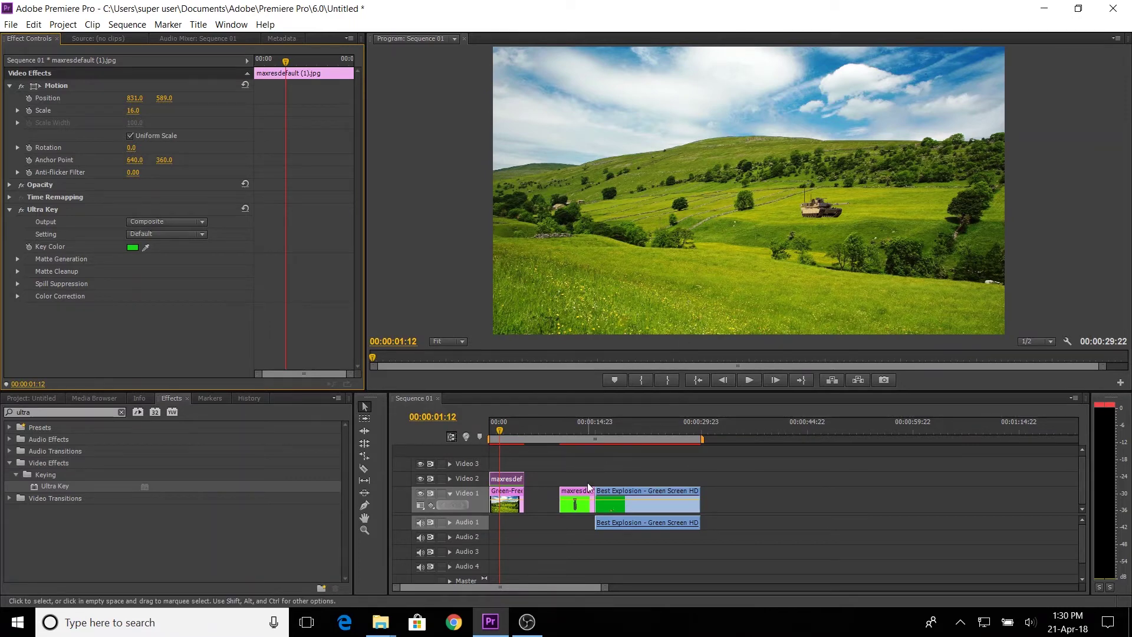
# Move the bomb clip to the start of Video 3 and key out its green background with Ultra Key.
pyautogui.moveTo(576, 490); pyautogui.dragTo(499, 467)
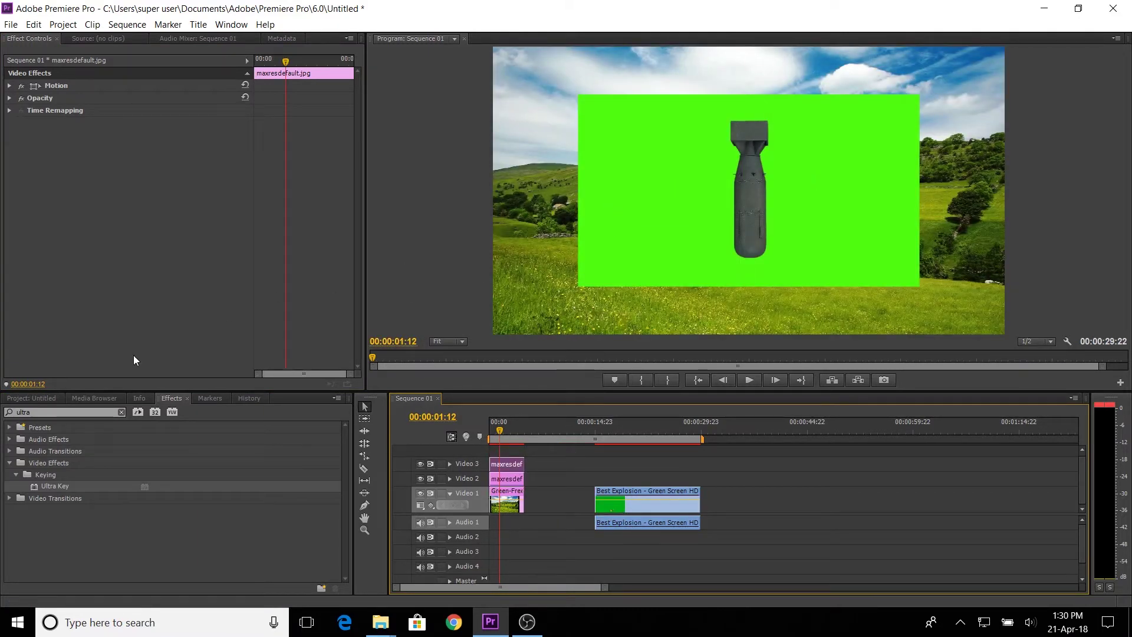
pyautogui.moveTo(55, 486); pyautogui.dragTo(508, 466)
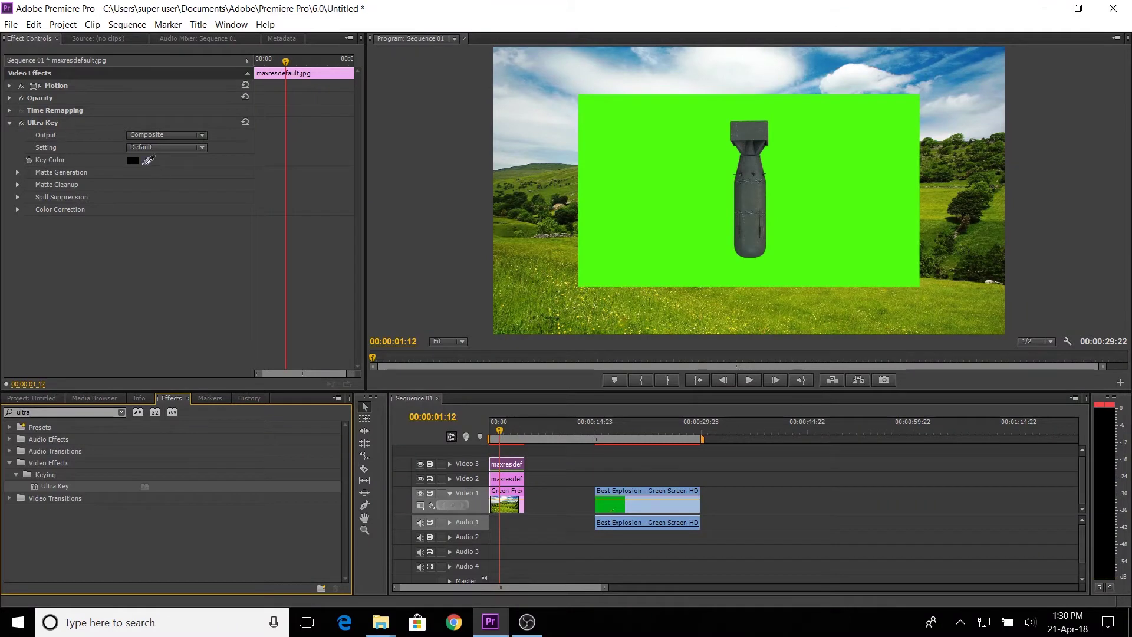
pyautogui.click(146, 160)
pyautogui.click(673, 121)
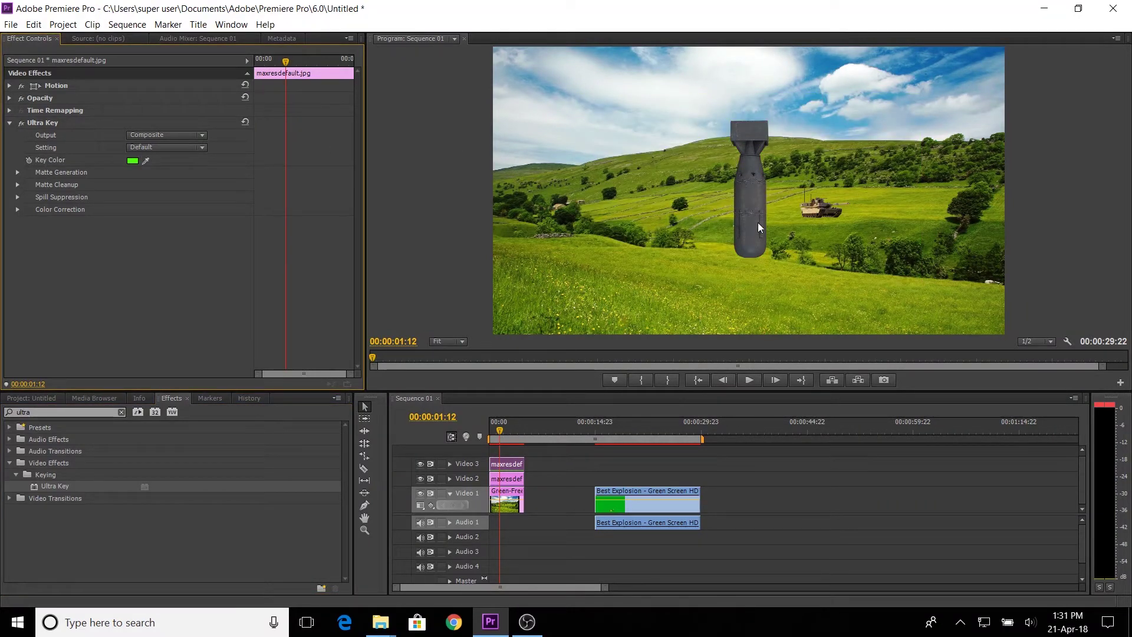
# Set the bomb's scale to 12.0 and position to 808.0, 32.0, and set the tank's scale to 19.0.
pyautogui.click(10, 86)
pyautogui.moveTo(133, 110); pyautogui.dragTo(47, 100)
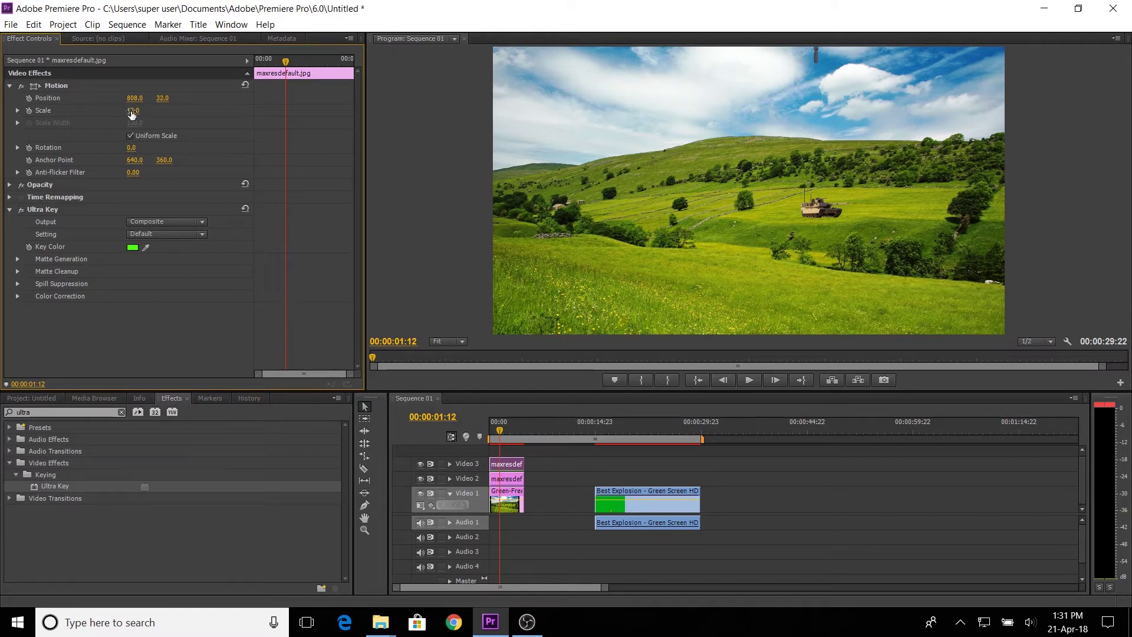
pyautogui.hotkey('ctrl', 'z')
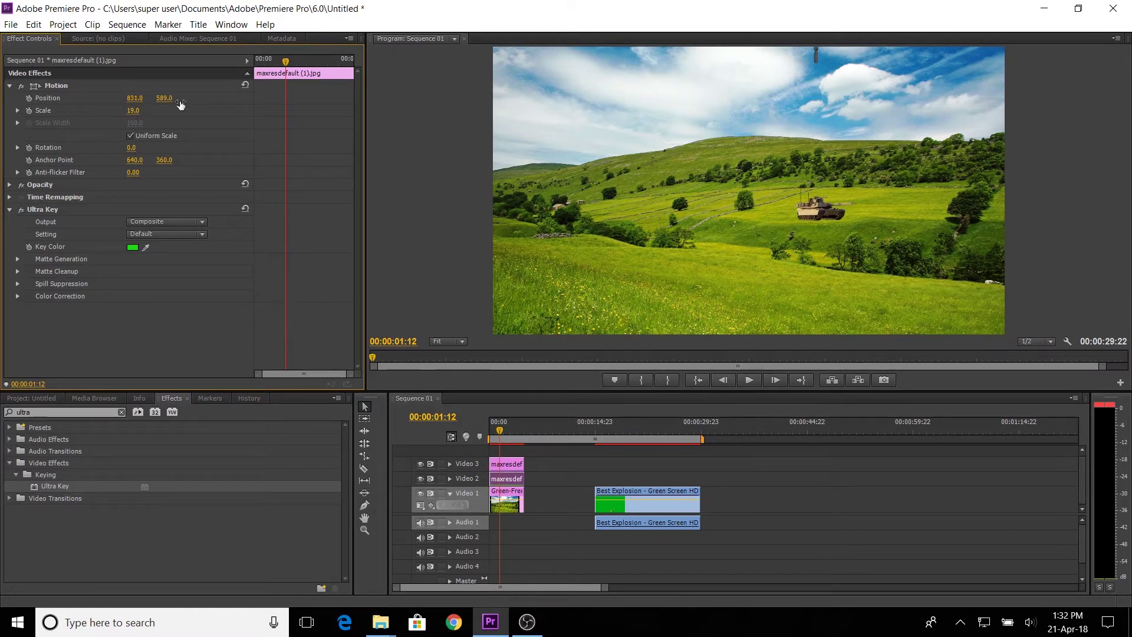
# Start position keyframing on the bomb clip at 00:00:00:00 with the bomb above the frame at 808.0, -27.0.
pyautogui.click(518, 466)
pyautogui.hotkey('ctrl', 'z')
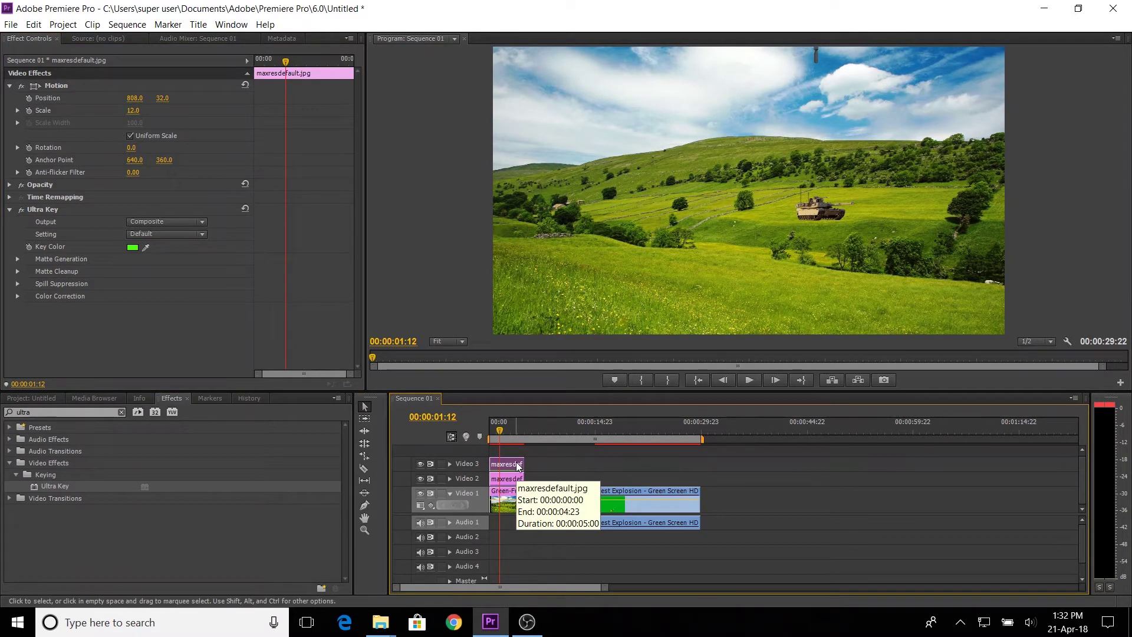
pyautogui.click(29, 99)
pyautogui.press('Home')
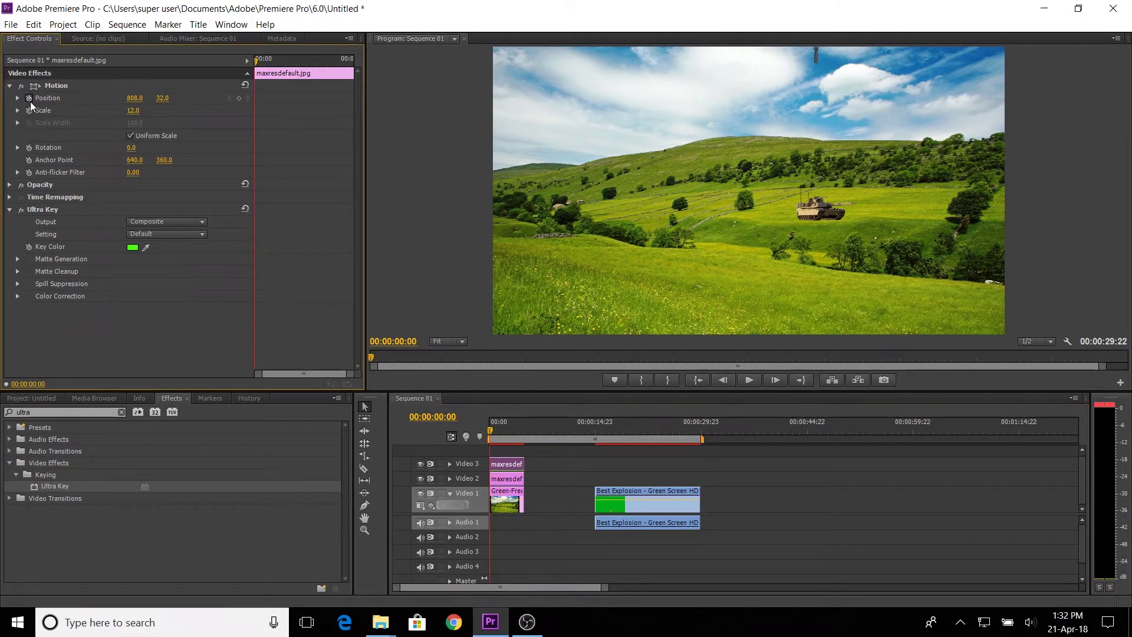
pyautogui.click(30, 99)
pyautogui.click(29, 98)
# Keyframe the bomb's vertical position to 578.0 at 00:00:02:00 so it drops onto the tank, and play back the fall.
pyautogui.moveTo(501, 589); pyautogui.dragTo(482, 592)
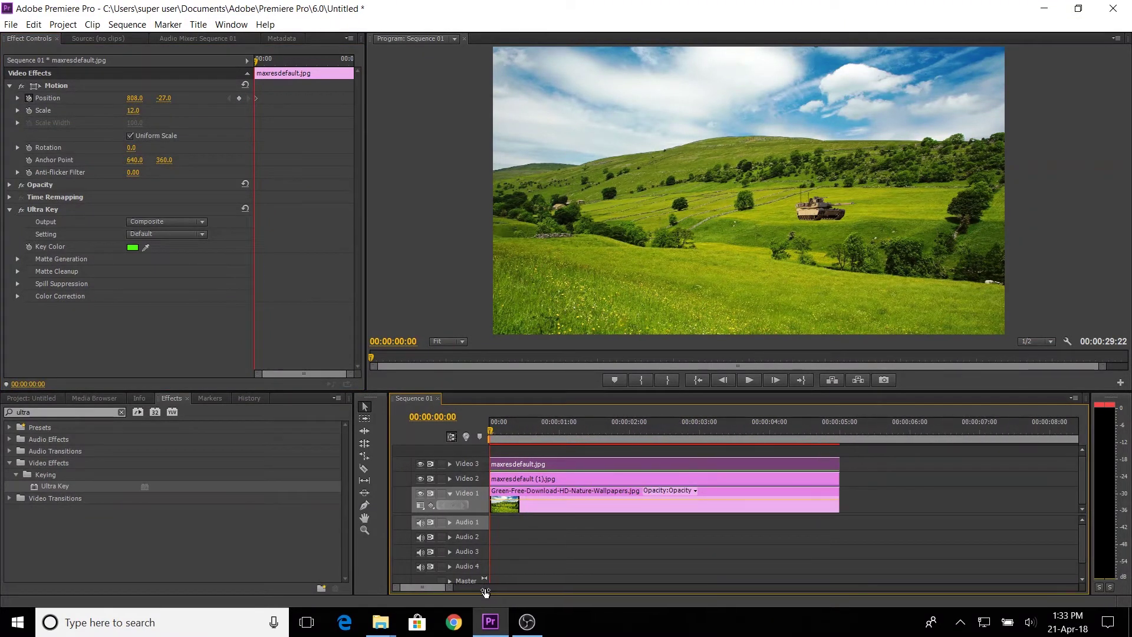
pyautogui.moveTo(491, 430); pyautogui.dragTo(629, 457)
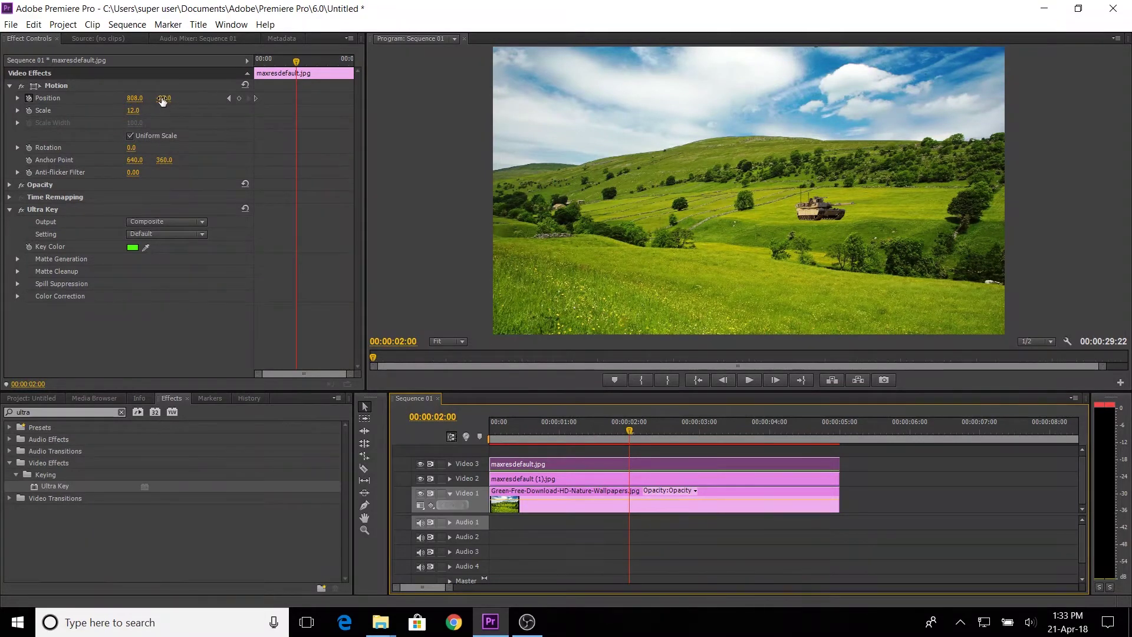
pyautogui.moveTo(163, 99); pyautogui.dragTo(531, 99)
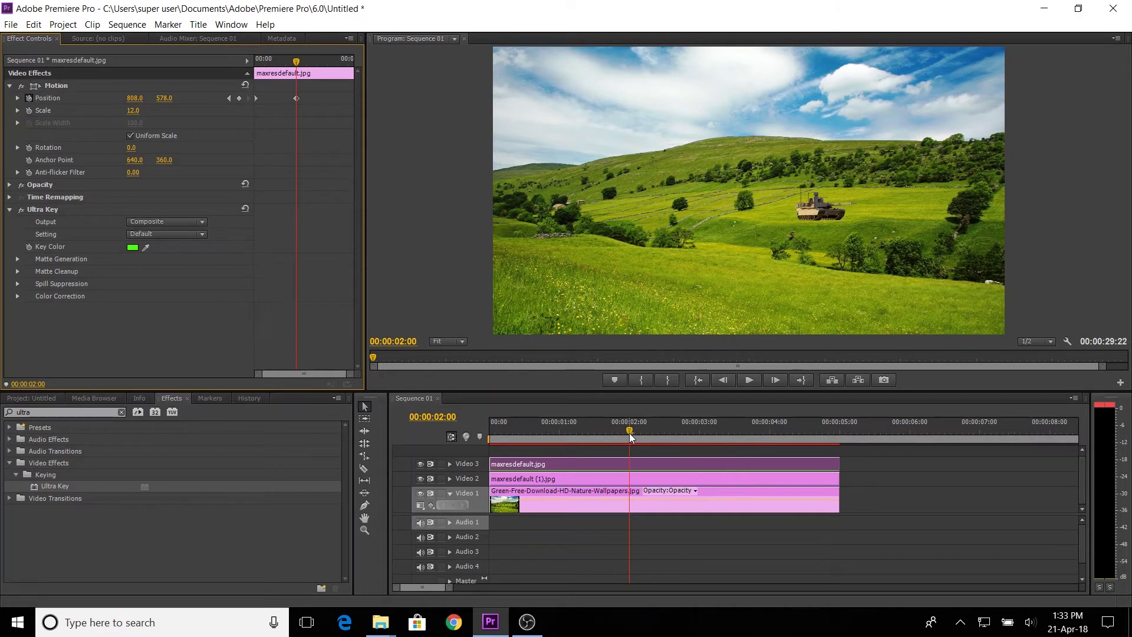
pyautogui.moveTo(628, 433); pyautogui.dragTo(476, 501)
pyautogui.press('space')
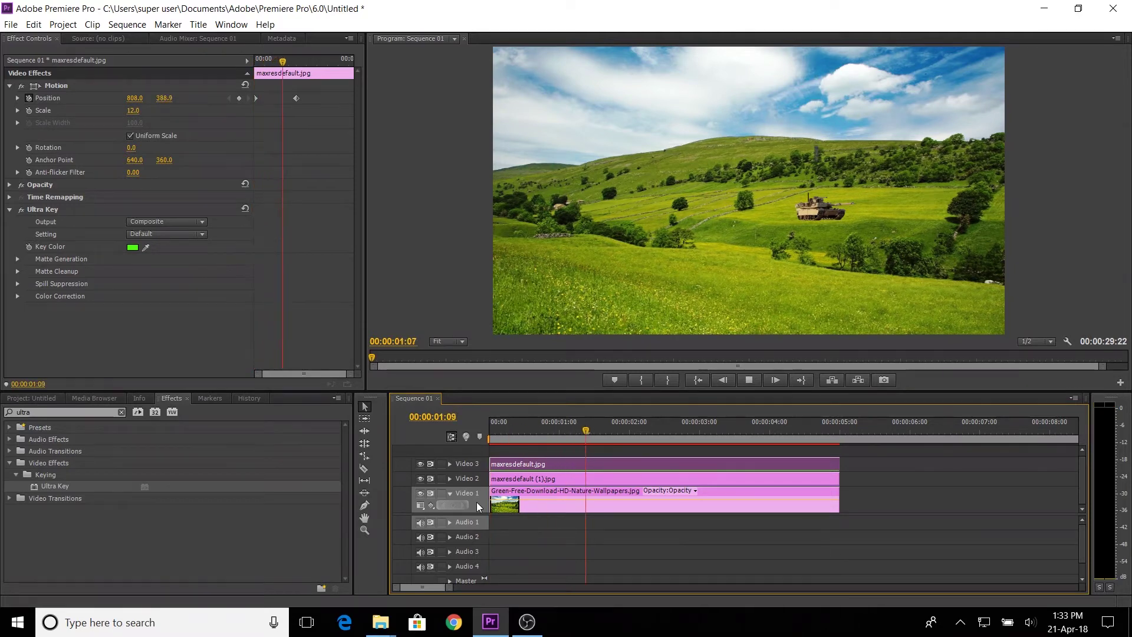
# Move the explosion clip to the start of a new Video 4 track above the bomb clip.
pyautogui.moveTo(449, 587); pyautogui.dragTo(505, 588)
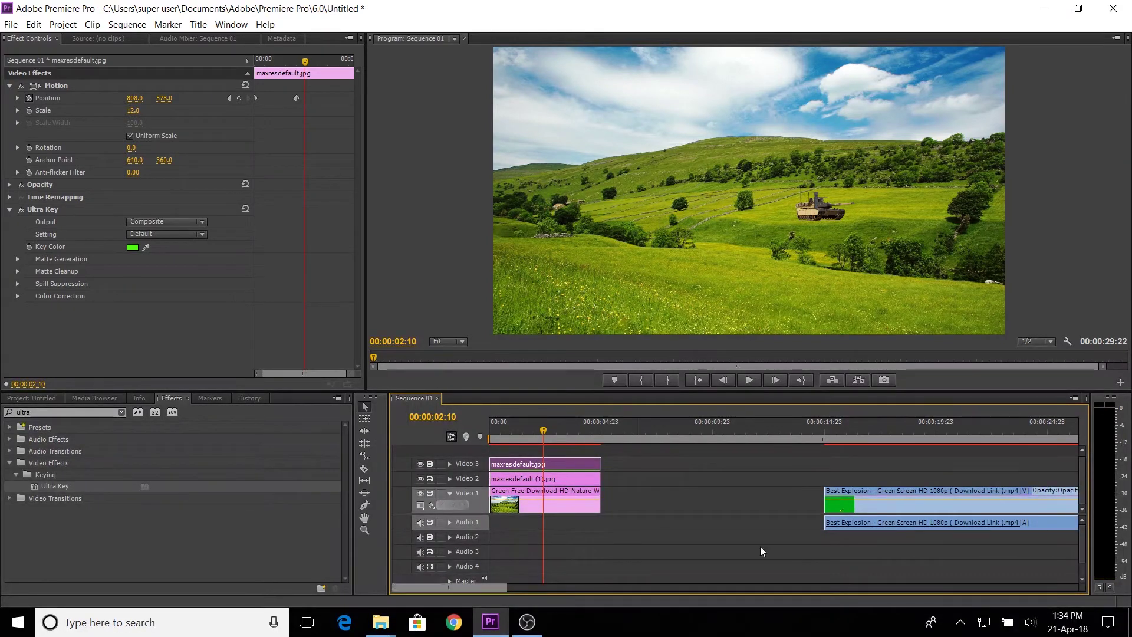
pyautogui.moveTo(1081, 480); pyautogui.dragTo(1082, 474)
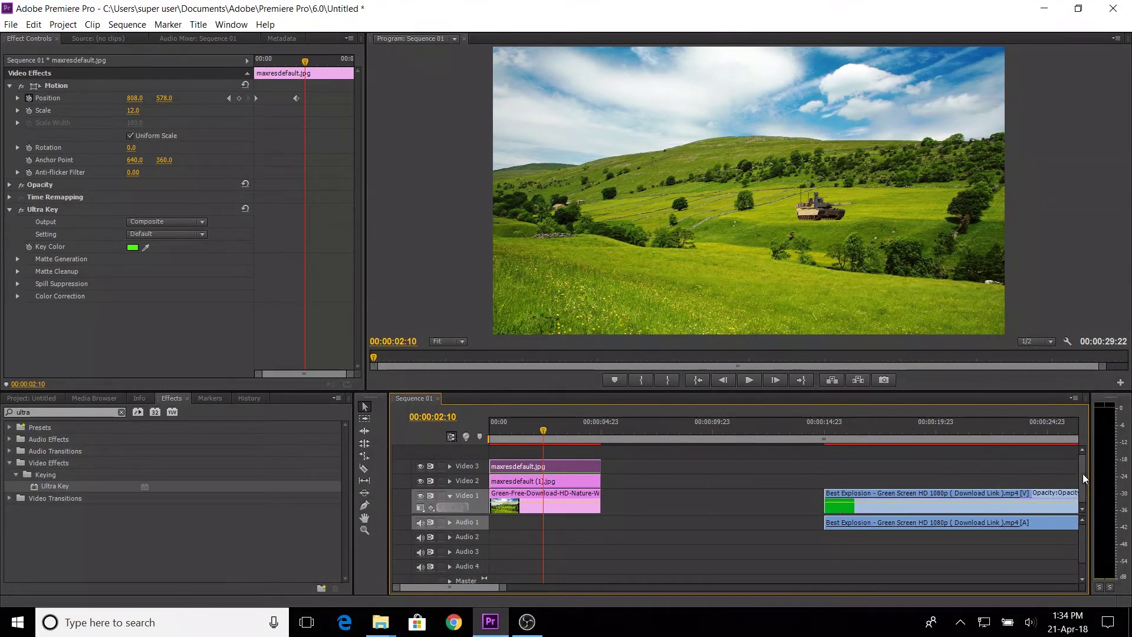
pyautogui.click(906, 427)
pyautogui.moveTo(886, 490); pyautogui.dragTo(518, 423)
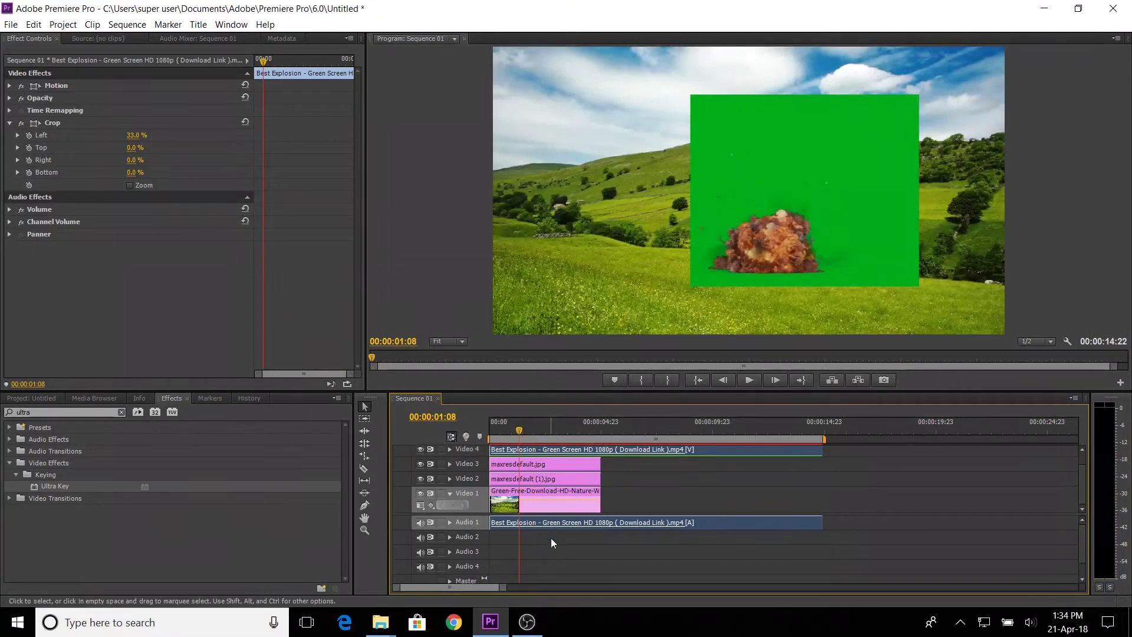
# Apply Ultra Key to the explosion clip and sample its green background as the key color.
pyautogui.moveTo(501, 586); pyautogui.dragTo(530, 587)
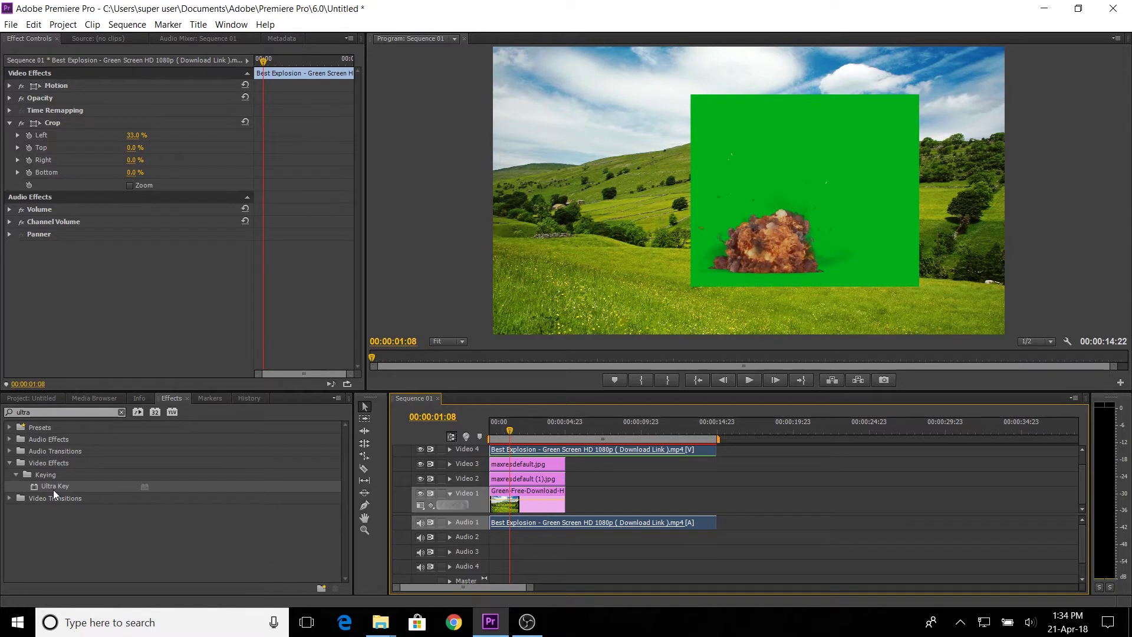
pyautogui.moveTo(54, 487); pyautogui.dragTo(588, 451)
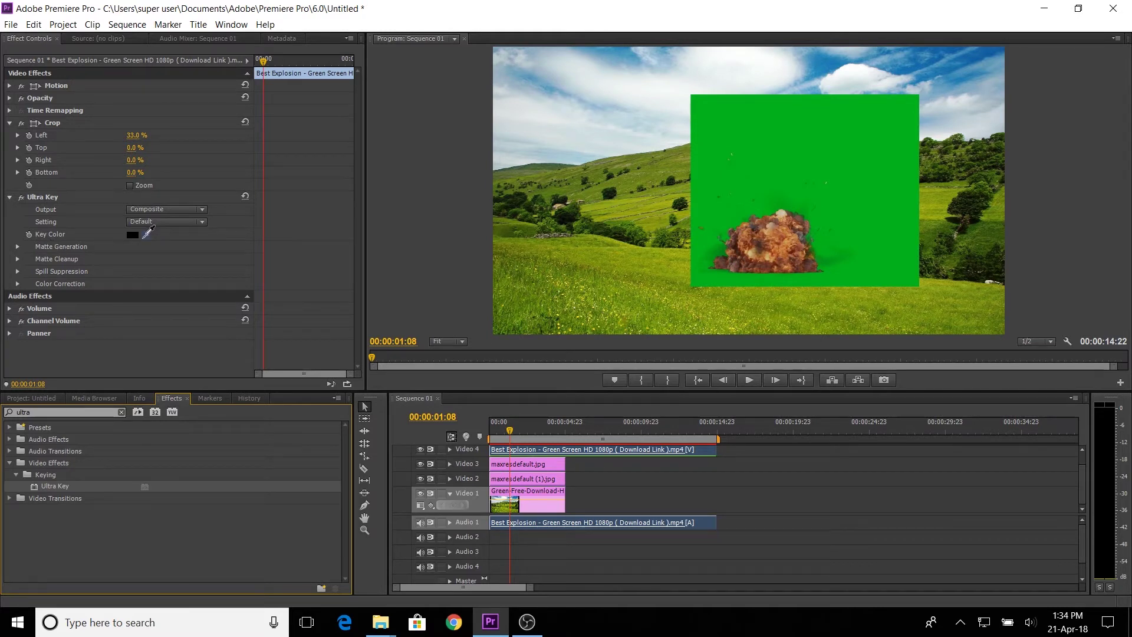
pyautogui.moveTo(147, 234); pyautogui.dragTo(769, 126)
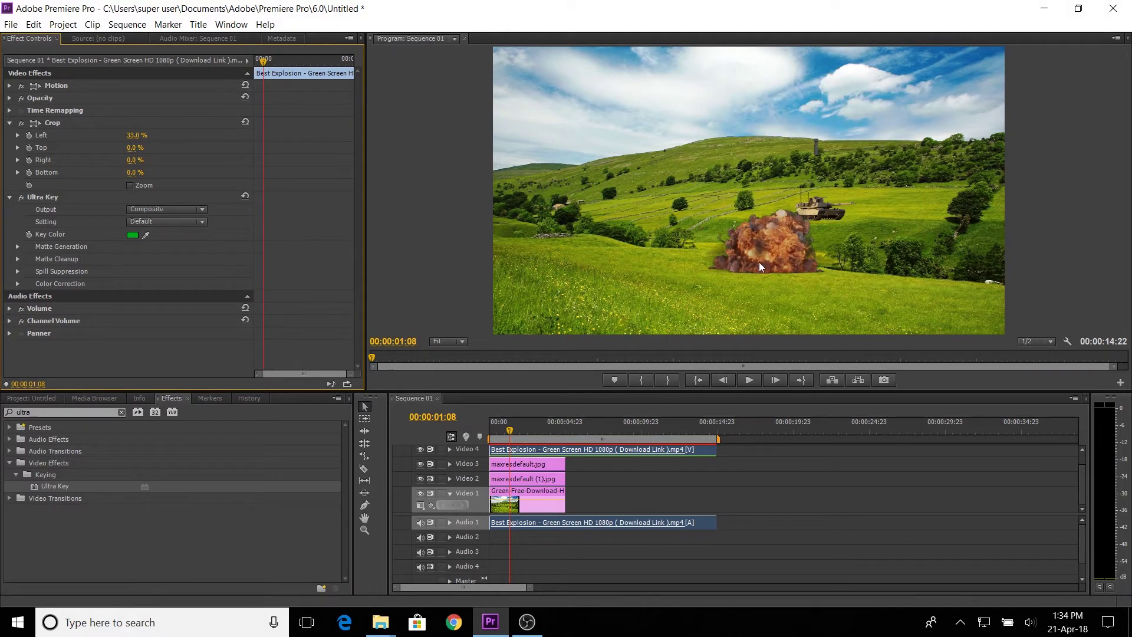
# Scale the explosion to 76.0 and position it over the tank at 774.0, 397.0.
pyautogui.click(9, 86)
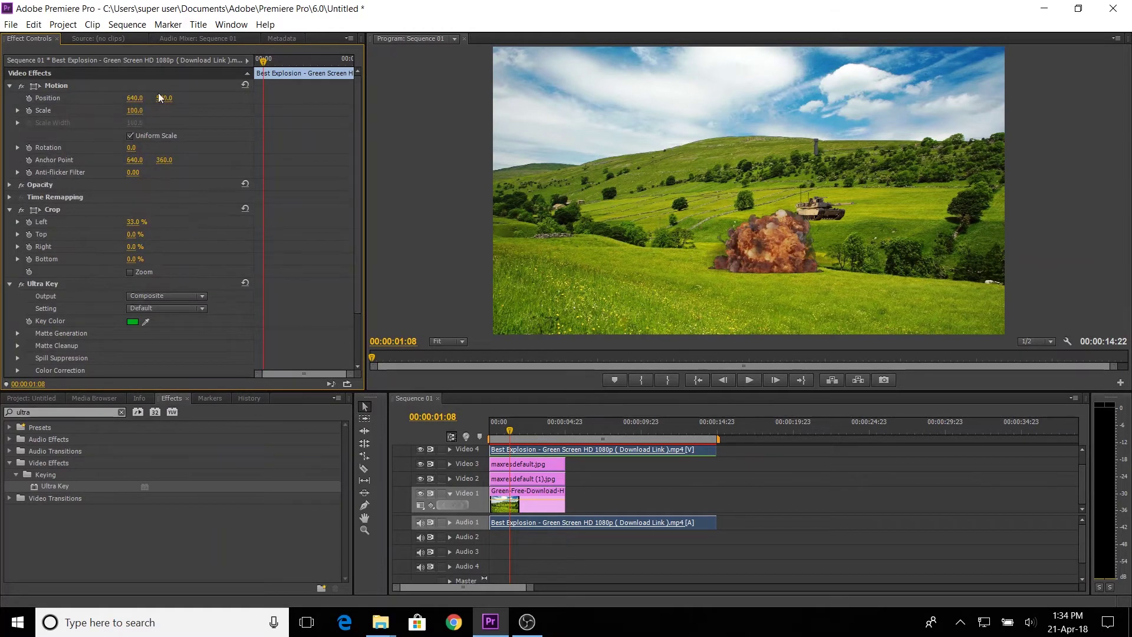
pyautogui.moveTo(164, 97); pyautogui.dragTo(125, 110)
pyautogui.press('Home')
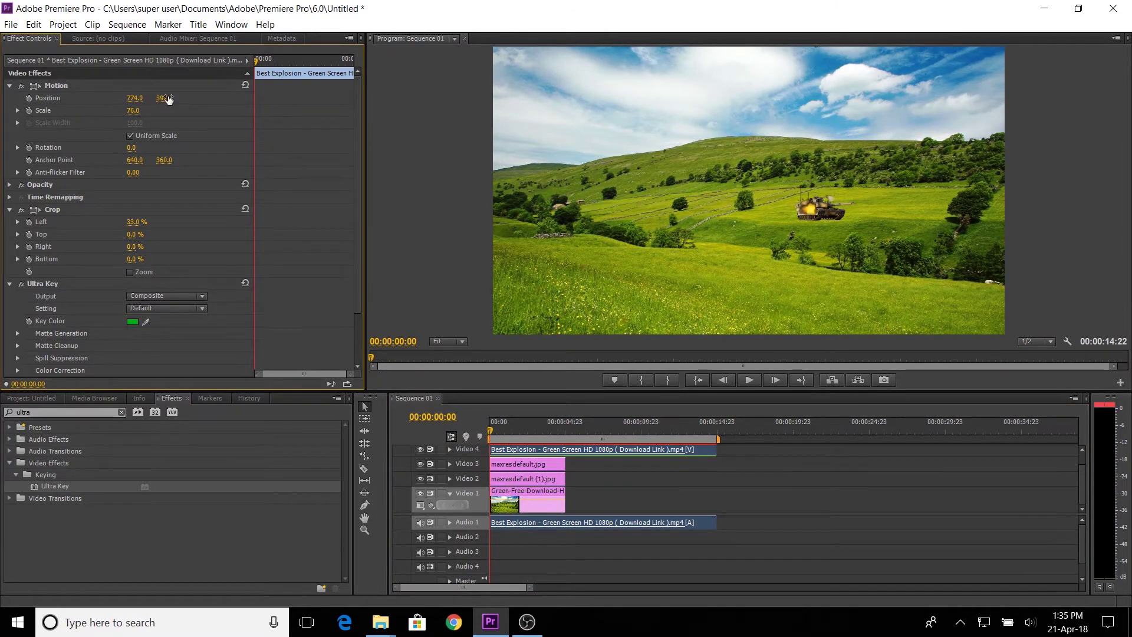
# Shift the explosion clip along Video 4 so that it starts at 00:00:02:01, when the bomb lands.
pyautogui.click(485, 430)
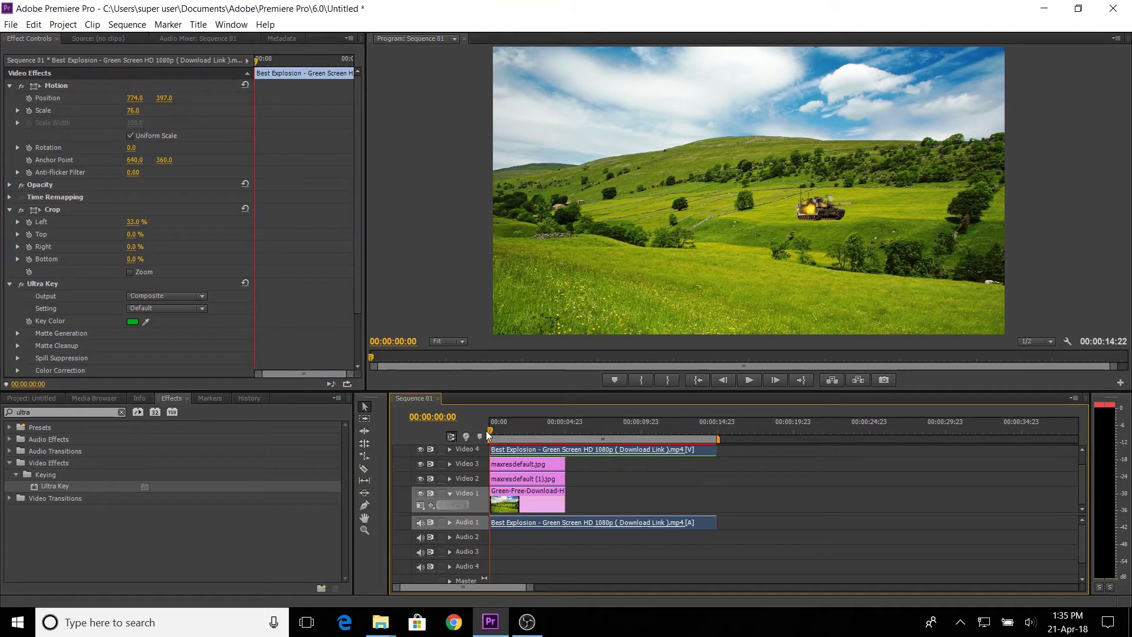
pyautogui.press('\\')
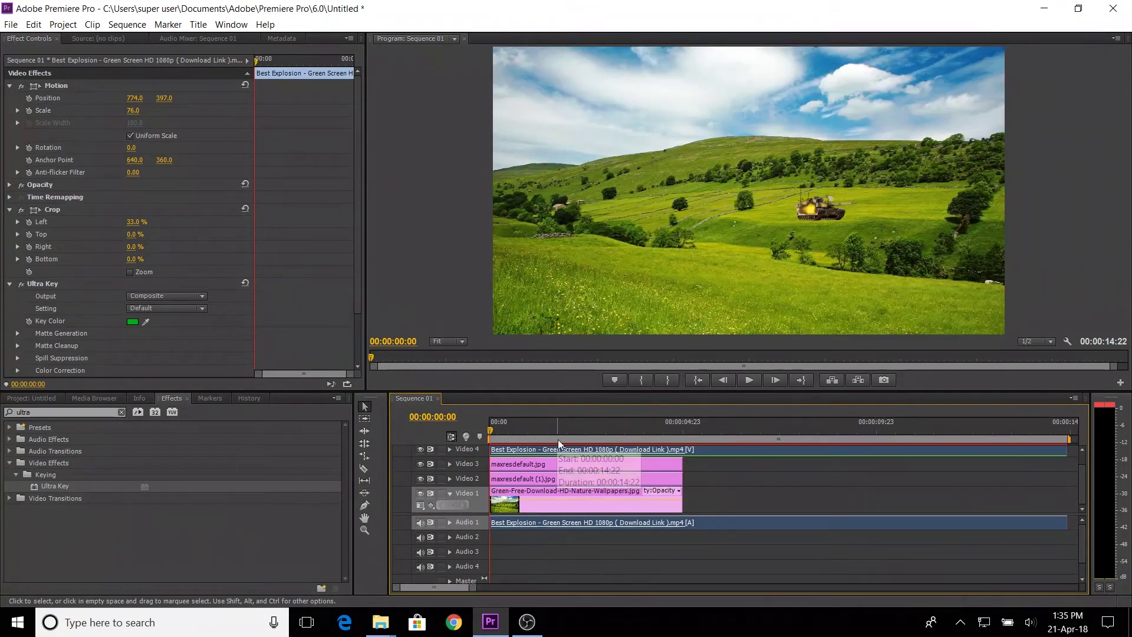
pyautogui.moveTo(570, 449); pyautogui.dragTo(612, 442)
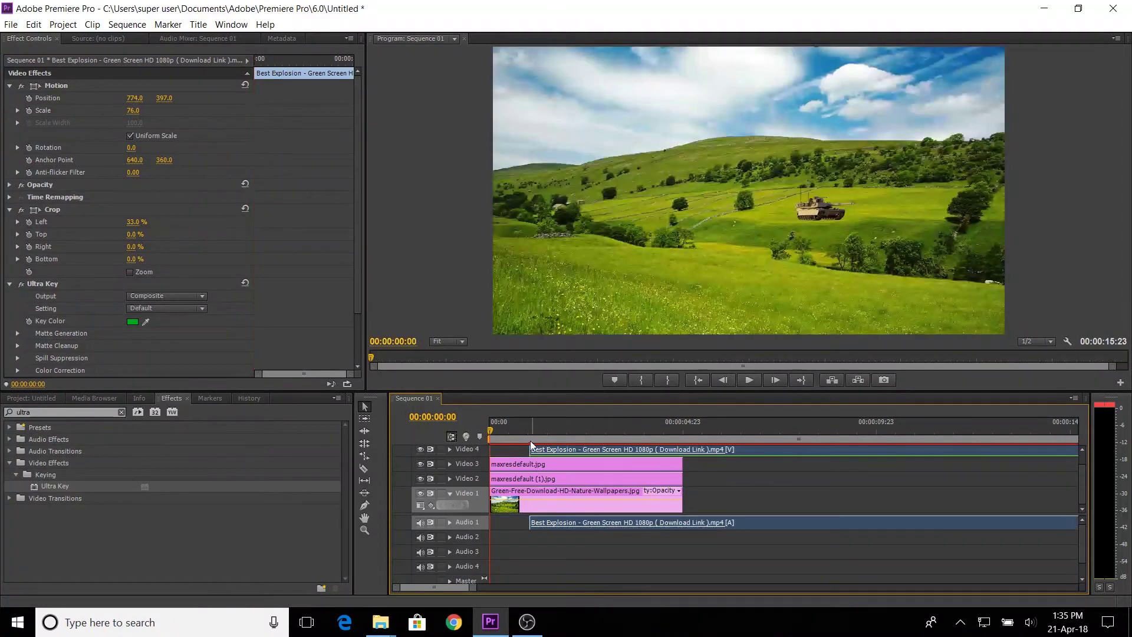
pyautogui.moveTo(488, 429); pyautogui.dragTo(568, 431)
pyautogui.moveTo(577, 450)
pyautogui.mouseDown()
pyautogui.moveTo(614, 454)
pyautogui.moveTo(585, 450)
pyautogui.mouseUp()
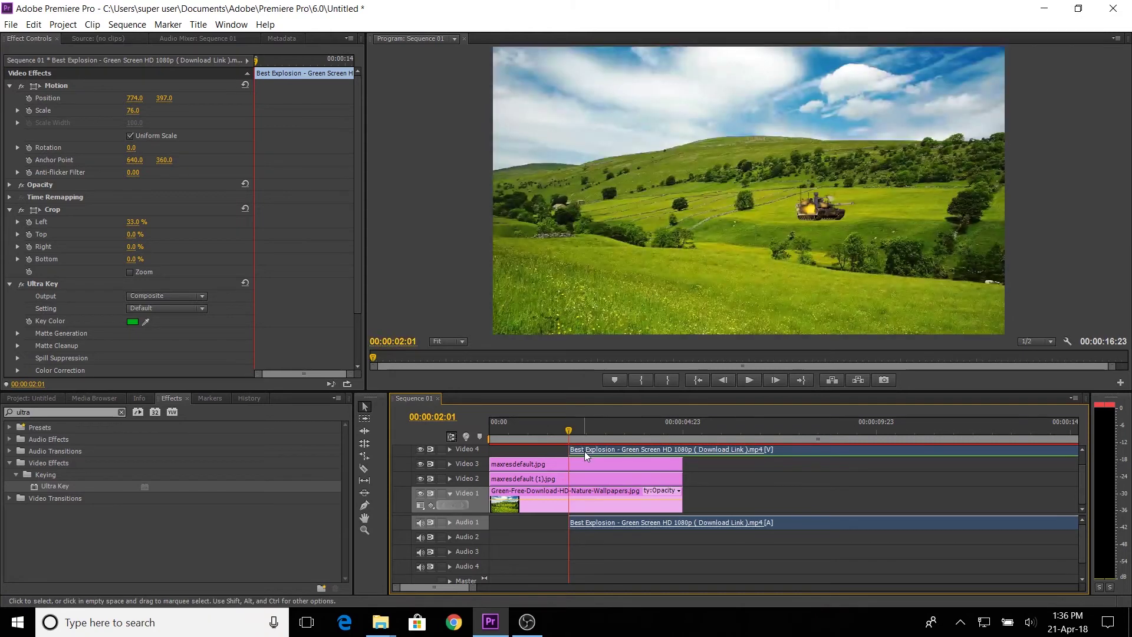
# Play the composited sequence from the beginning to check the bomb drop and explosion.
pyautogui.moveTo(570, 433); pyautogui.dragTo(487, 502)
pyautogui.press('-')
pyautogui.press('-')
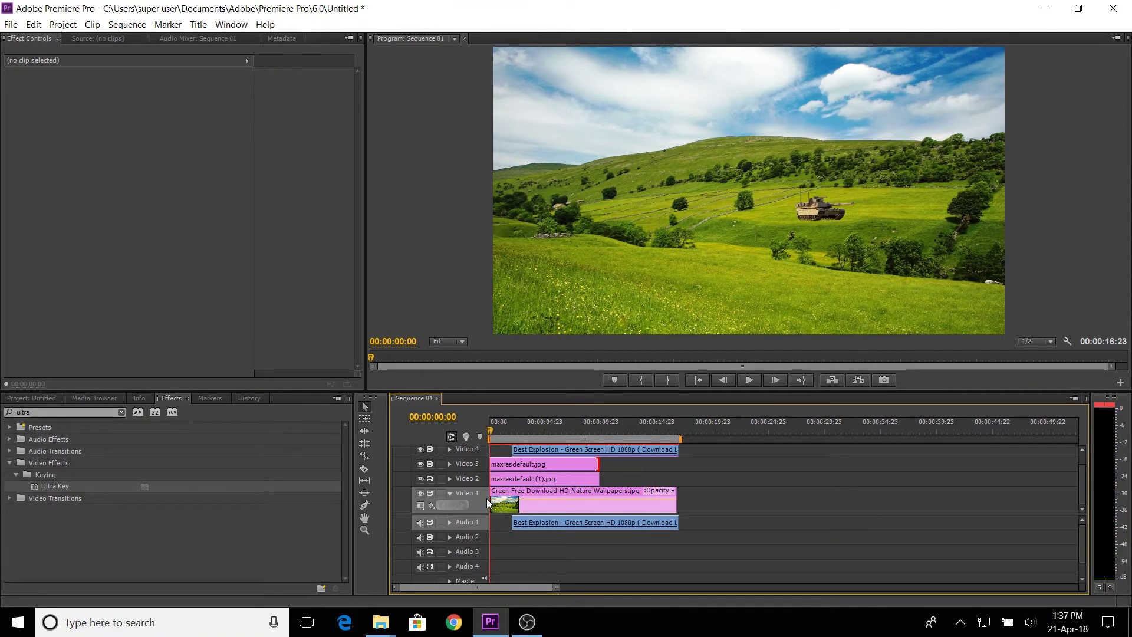
pyautogui.press('space')
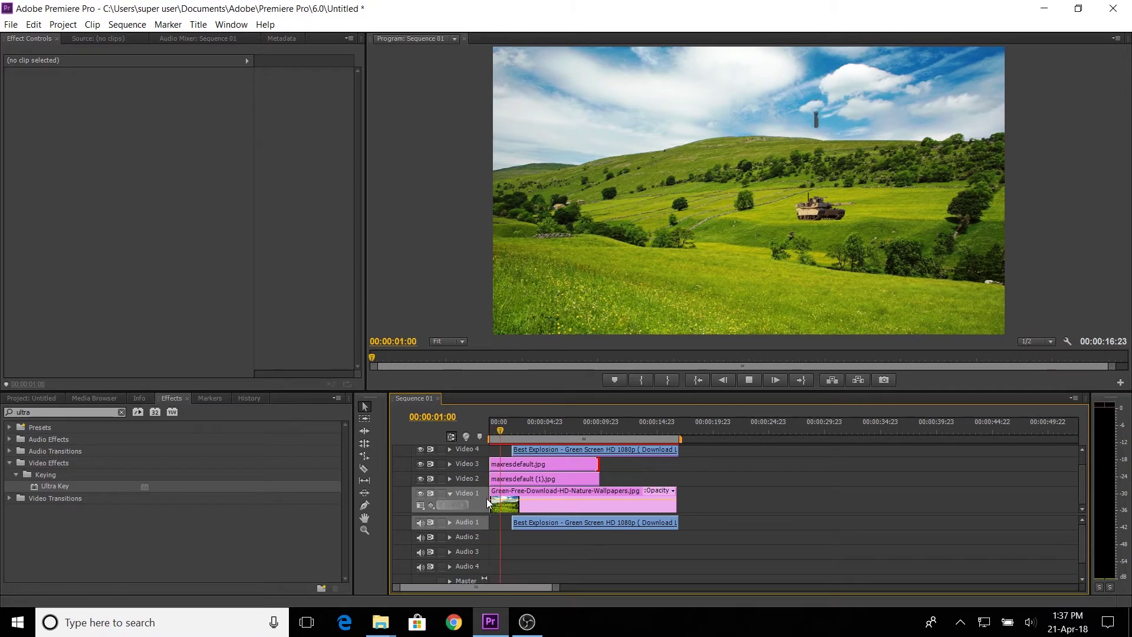
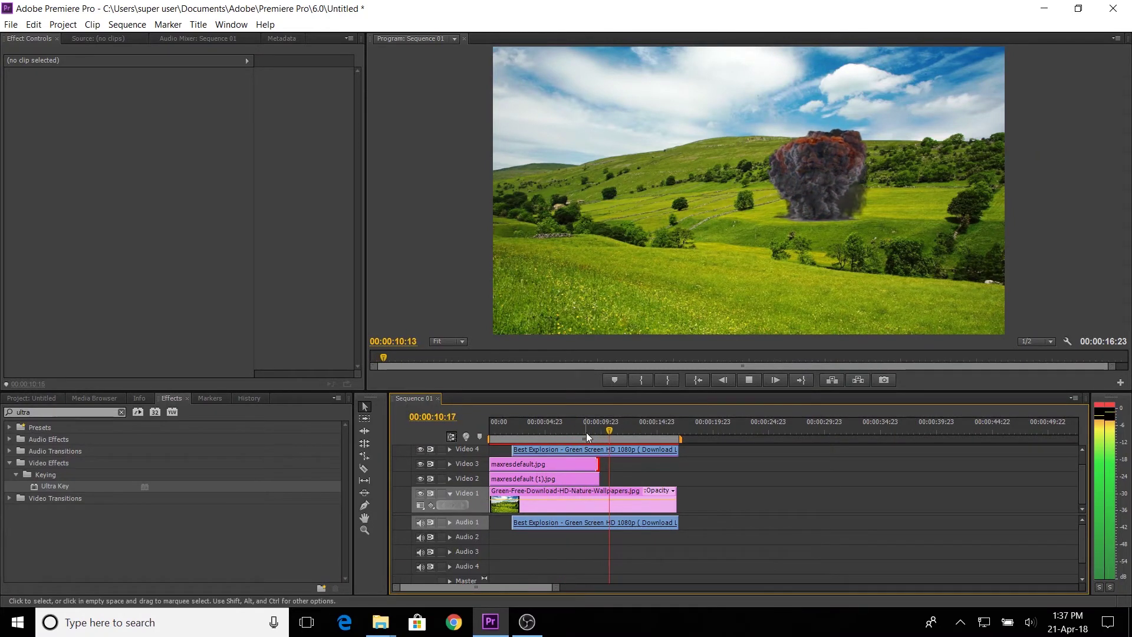
# Stop playback and set the speed of the explosion clip on Video 4 to 150%.
pyautogui.press('space')
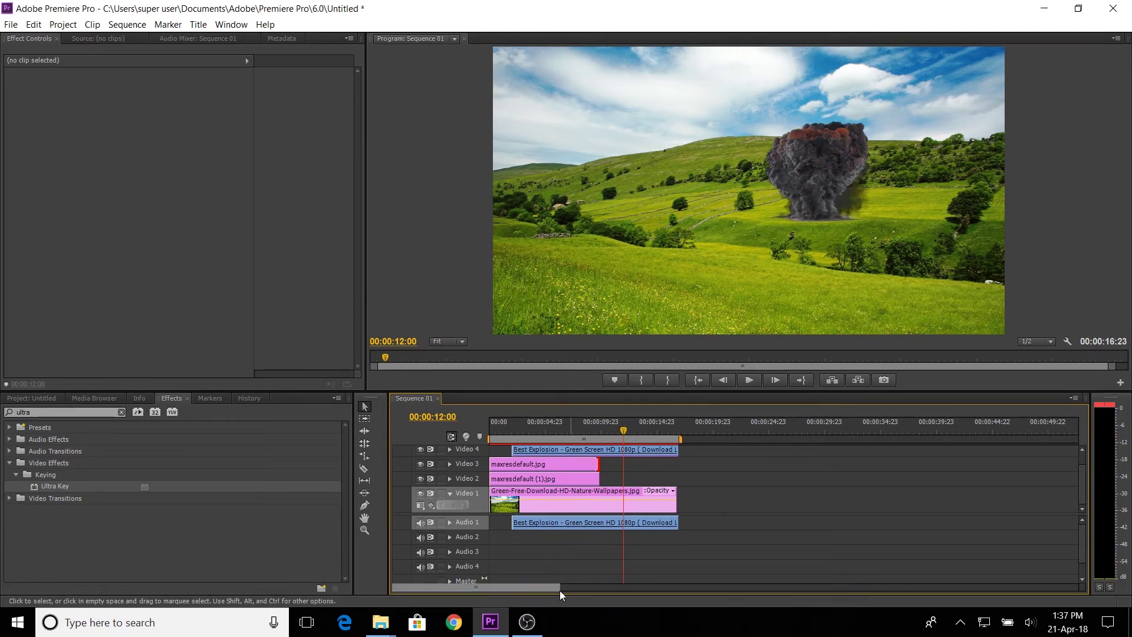
pyautogui.moveTo(557, 588); pyautogui.dragTo(460, 587)
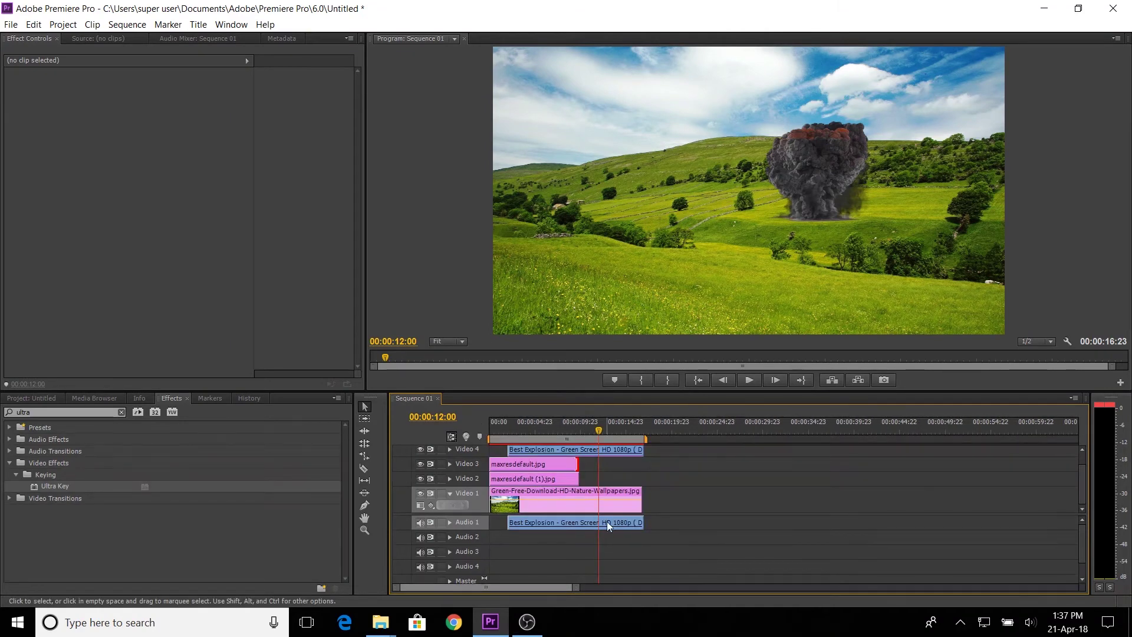
pyautogui.click(622, 453)
pyautogui.rightClick(629, 451)
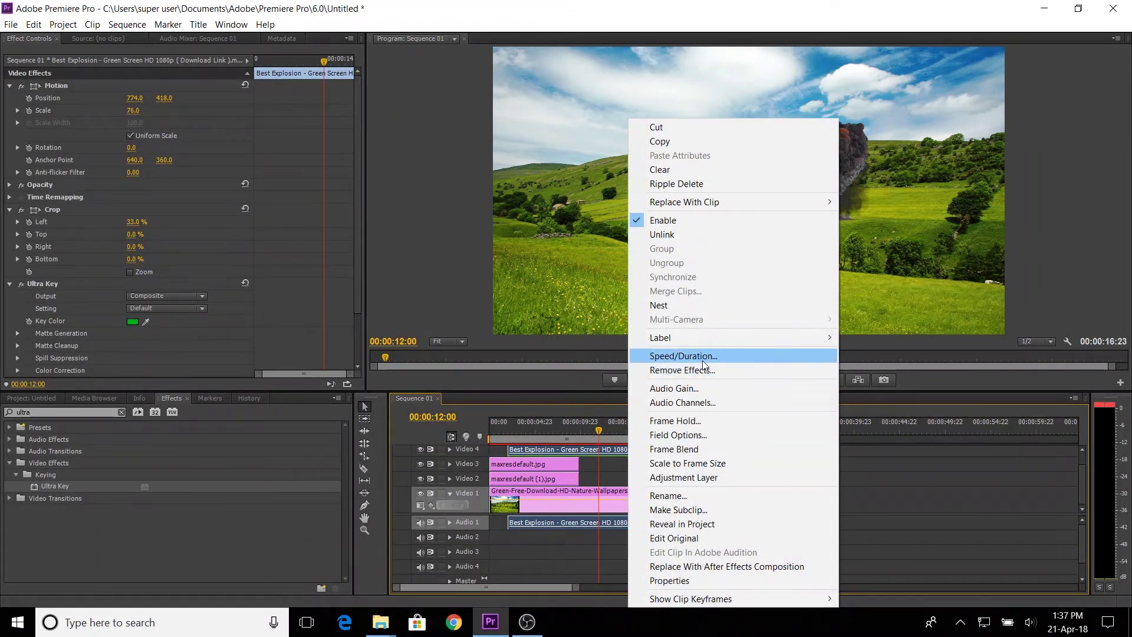
pyautogui.click(702, 357)
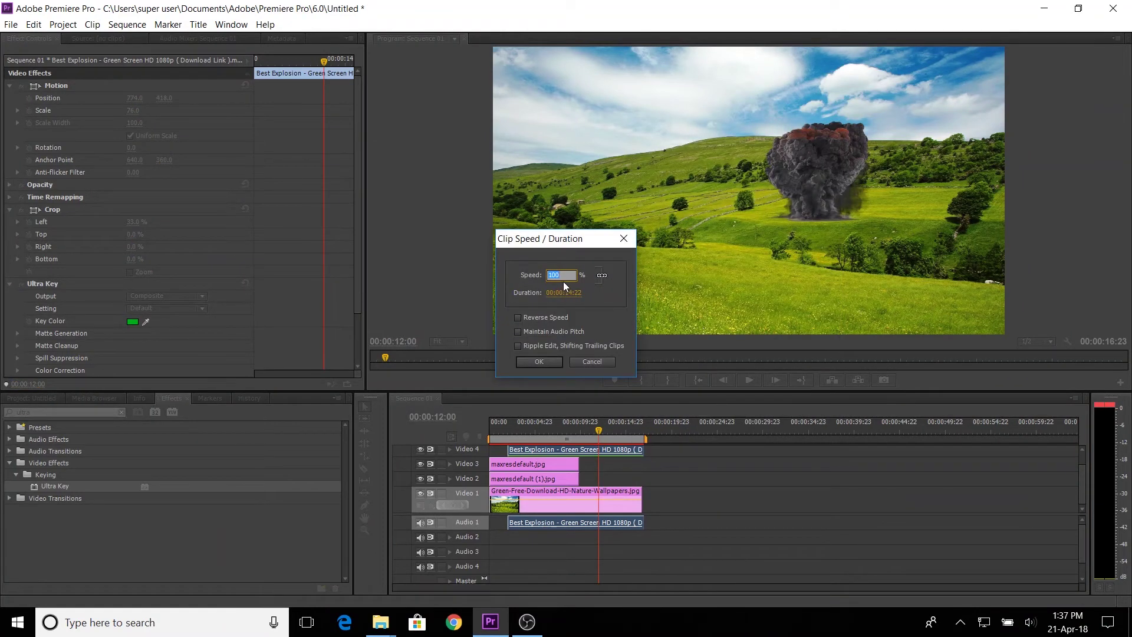
pyautogui.click(566, 277)
pyautogui.write('150')
pyautogui.press('Return')
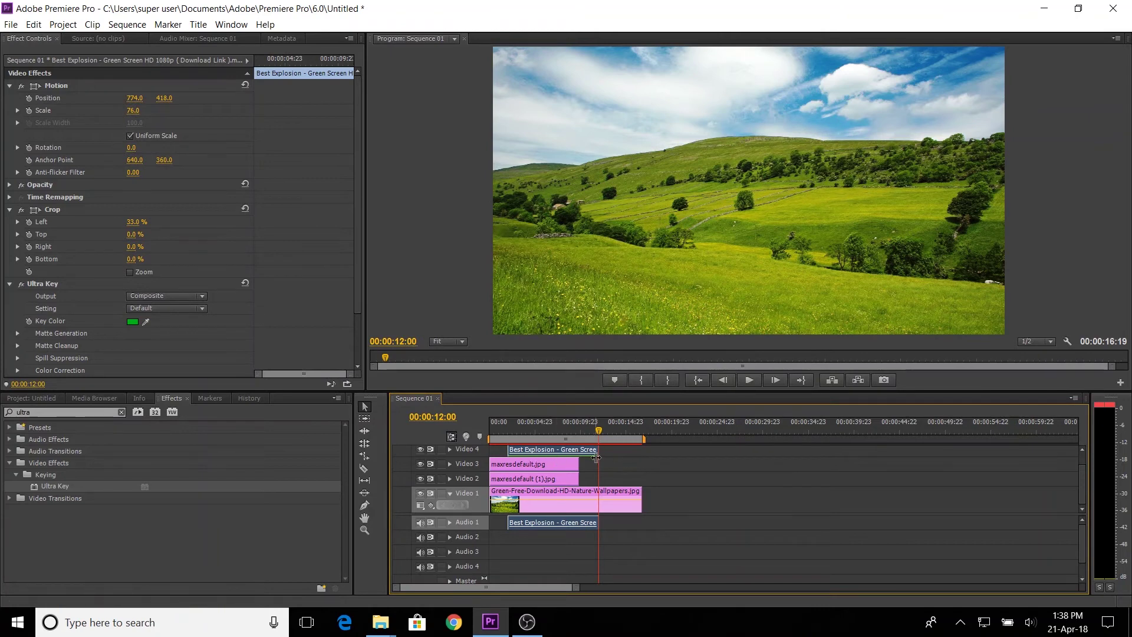
# Play the sequence through the bomb drop to check the timing of the sped-up explosion.
pyautogui.moveTo(599, 427); pyautogui.dragTo(505, 431)
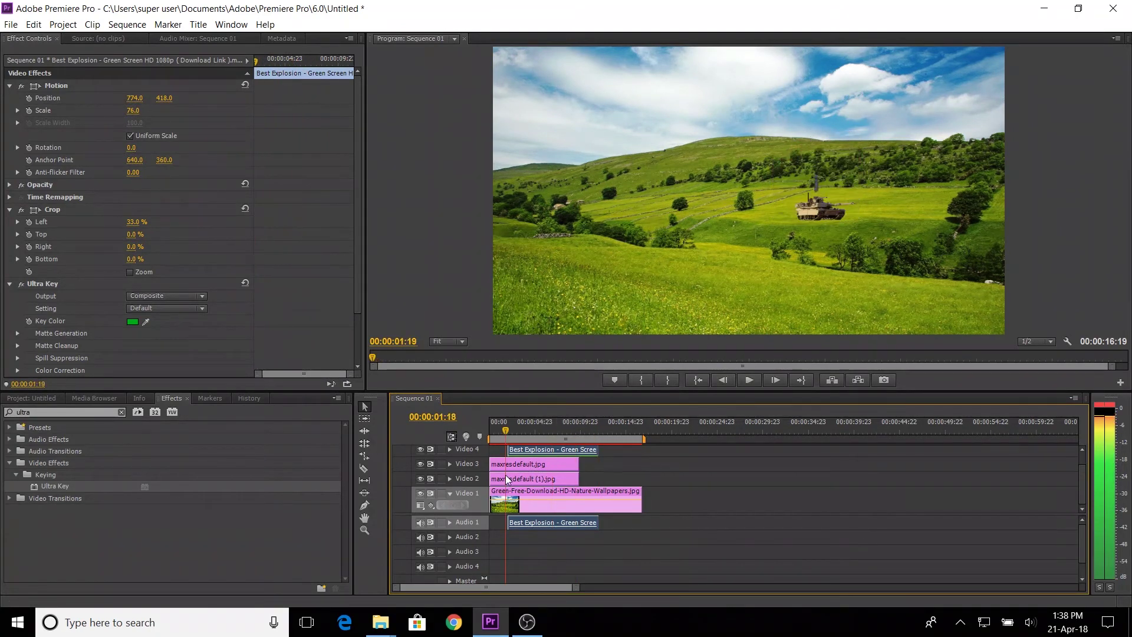
pyautogui.press('space')
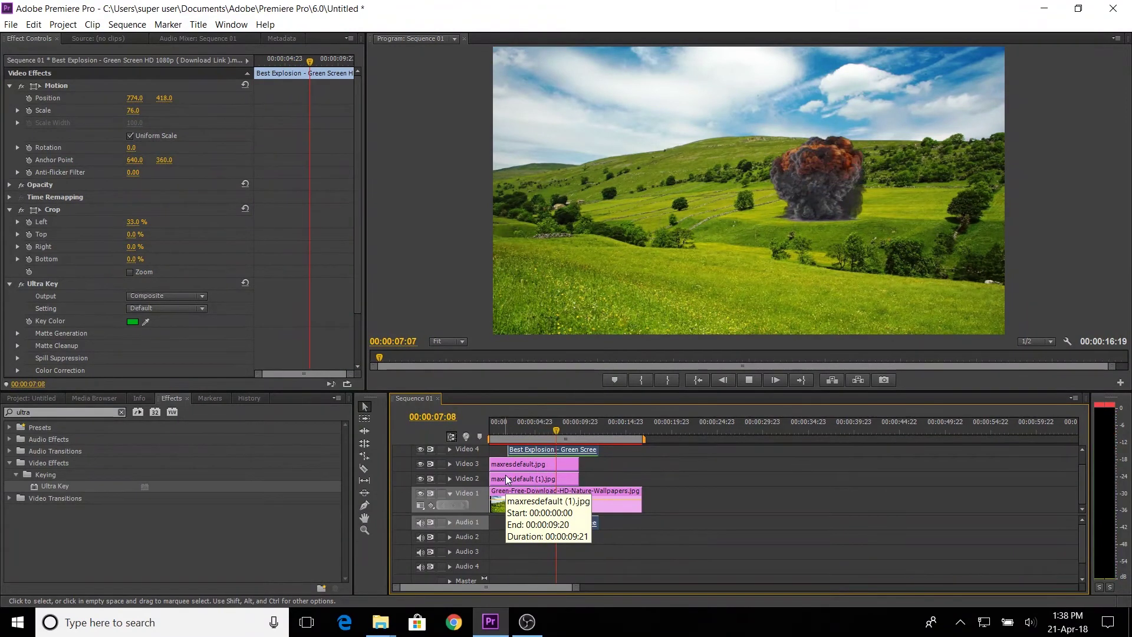
pyautogui.press('space')
pyautogui.moveTo(557, 430); pyautogui.dragTo(541, 440)
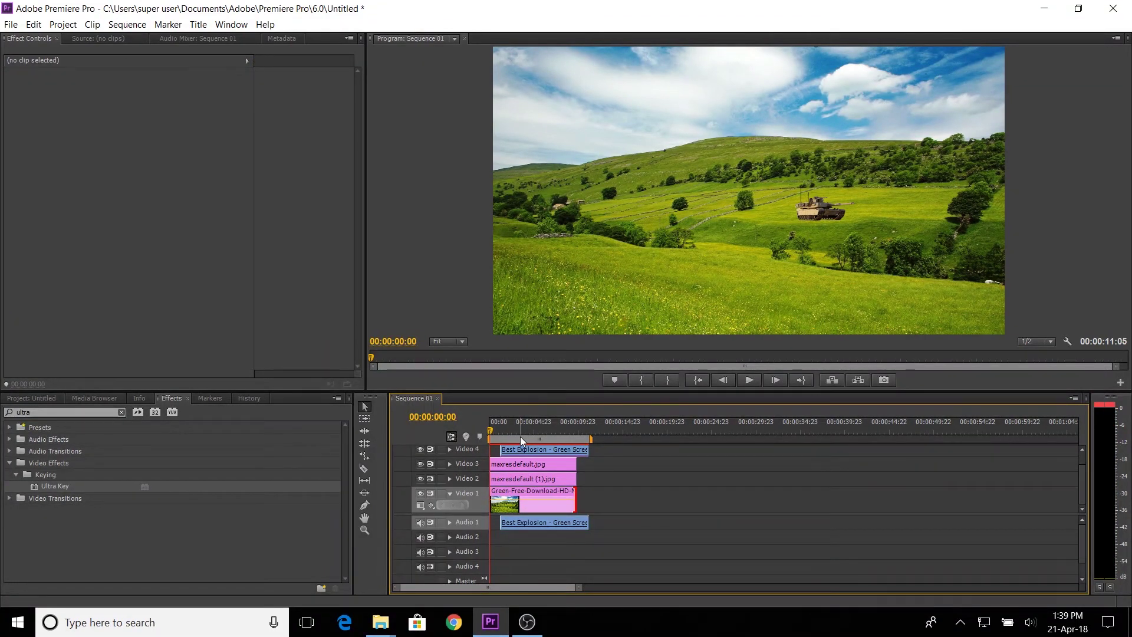
pyautogui.press('space')
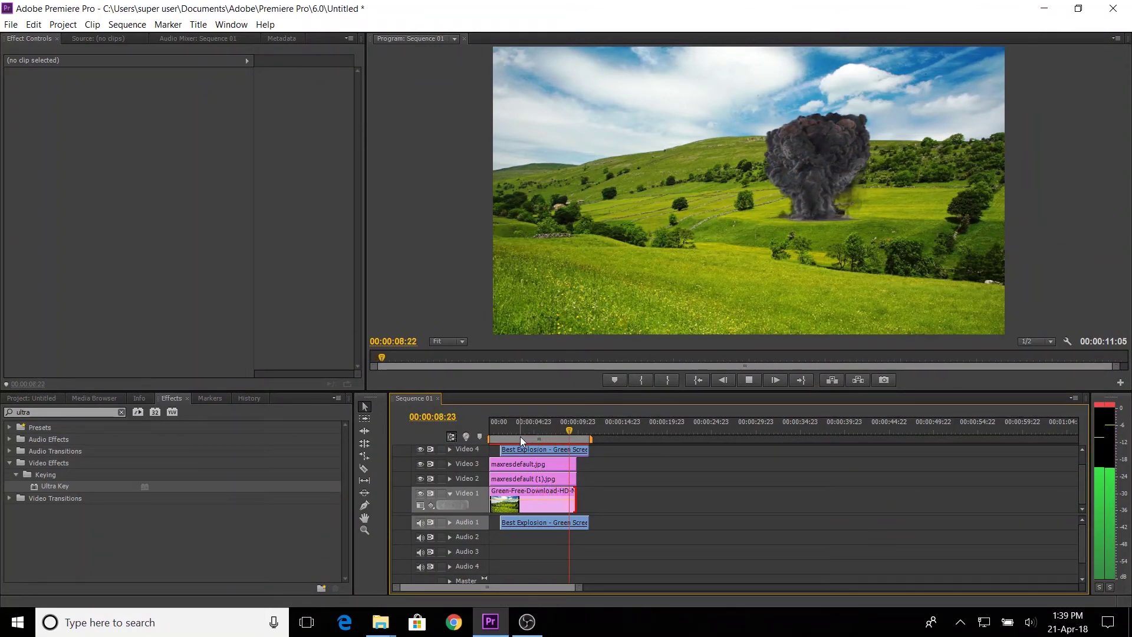
pyautogui.press('space')
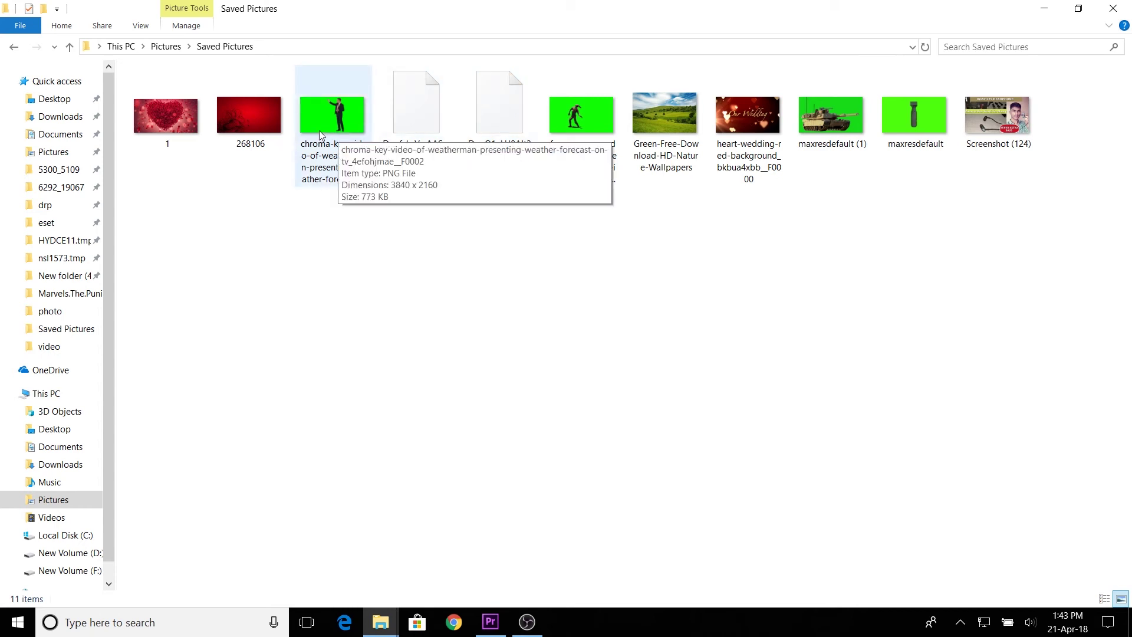
# Import the chroma-key weatherman PNG from the Saved Pictures folder and place it on Video 1 at 00:00:19:04.
pyautogui.moveTo(320, 130); pyautogui.dragTo(84, 536)
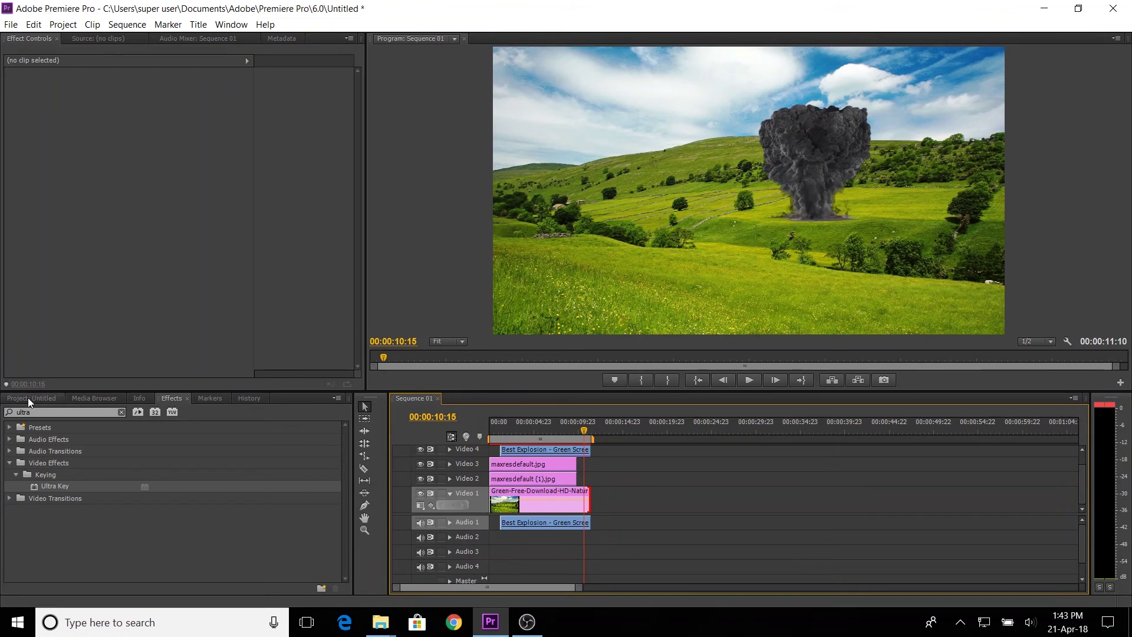
pyautogui.hotkey('alt', 'Tab')
pyautogui.moveTo(336, 171); pyautogui.dragTo(179, 549)
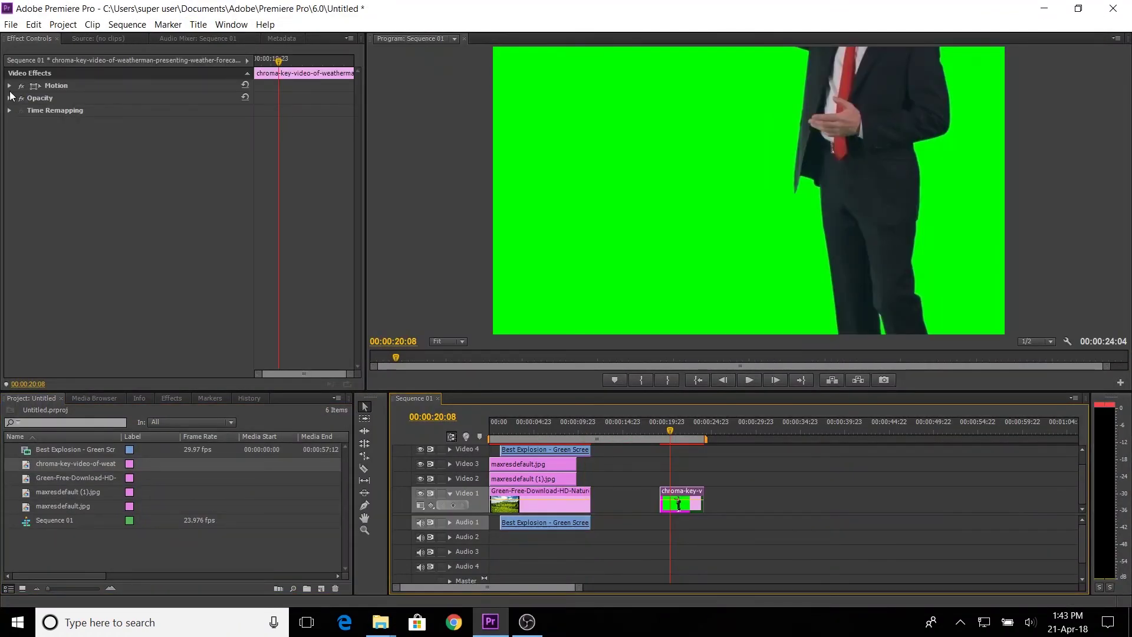
# Scale the weatherman image to 50.0 and move its clip up to Video 2.
pyautogui.click(9, 86)
pyautogui.moveTo(136, 117); pyautogui.dragTo(107, 116)
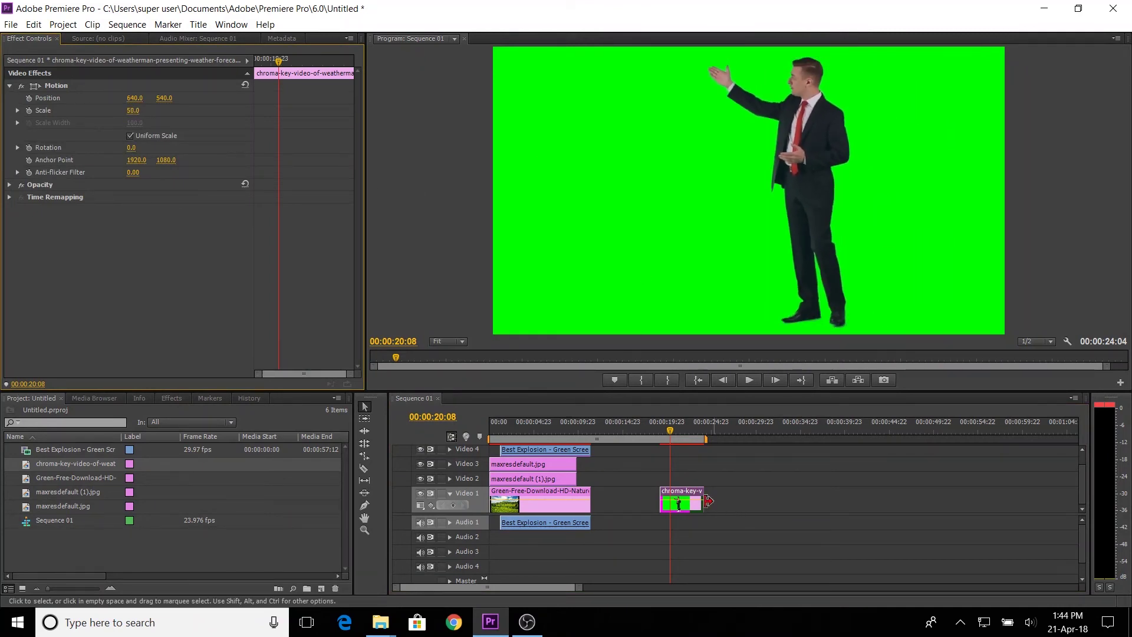
pyautogui.moveTo(677, 500); pyautogui.dragTo(672, 480)
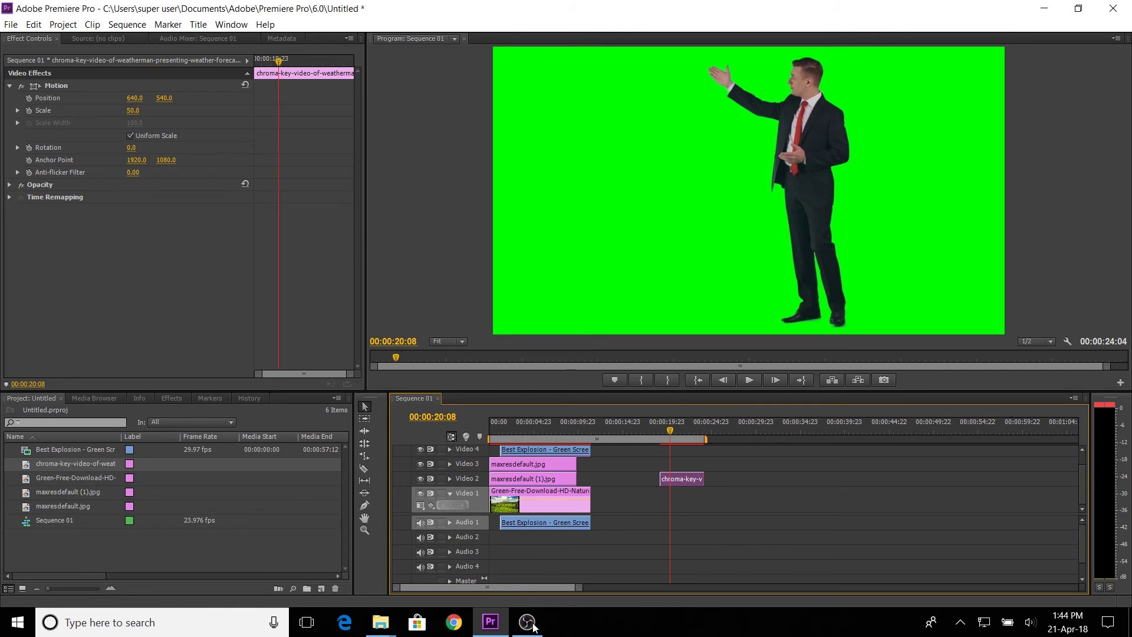
# Switch to Chrome, search Google Images for "blackboard" and download the photo of a blackboard covered in equations.
pyautogui.click(496, 620)
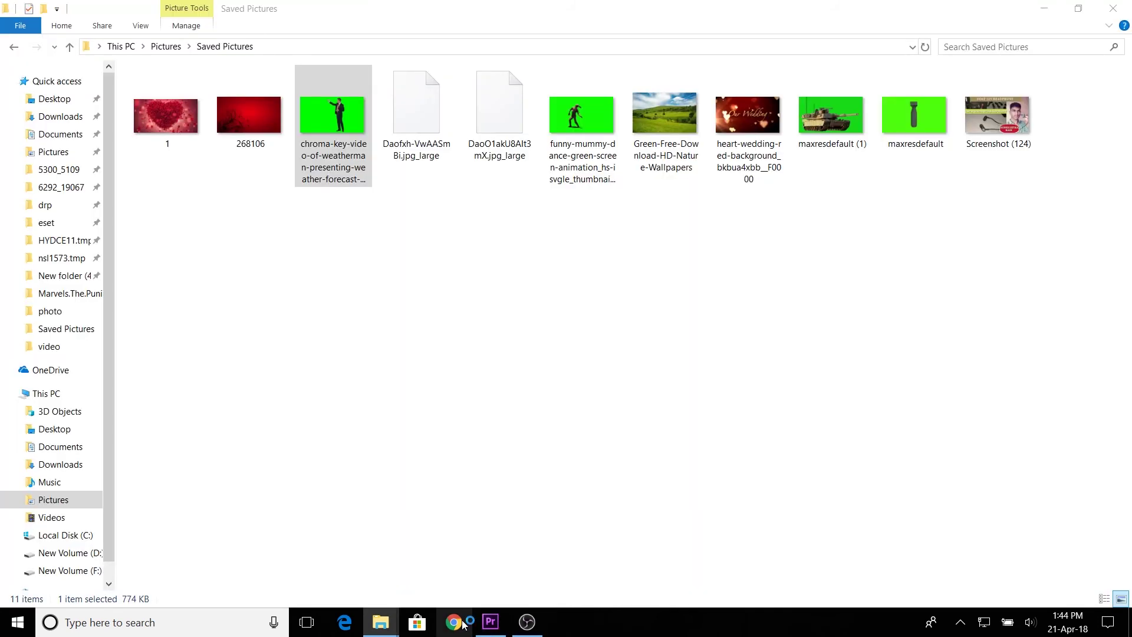
pyautogui.click(454, 622)
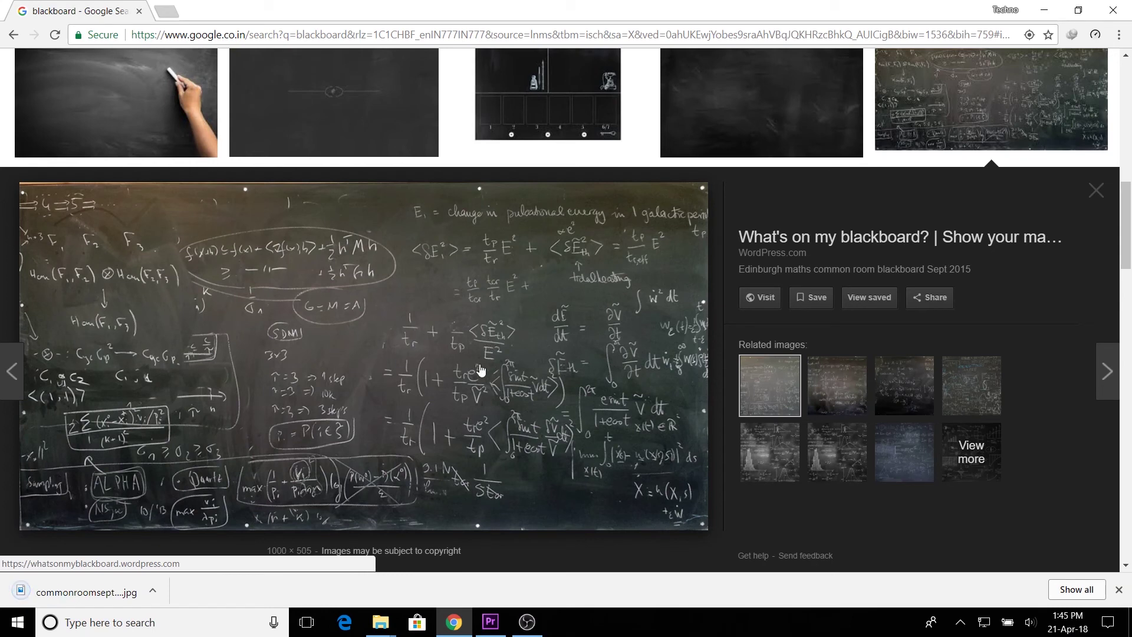
pyautogui.scroll(-2, 481, 371)
pyautogui.scroll(3, 480, 373)
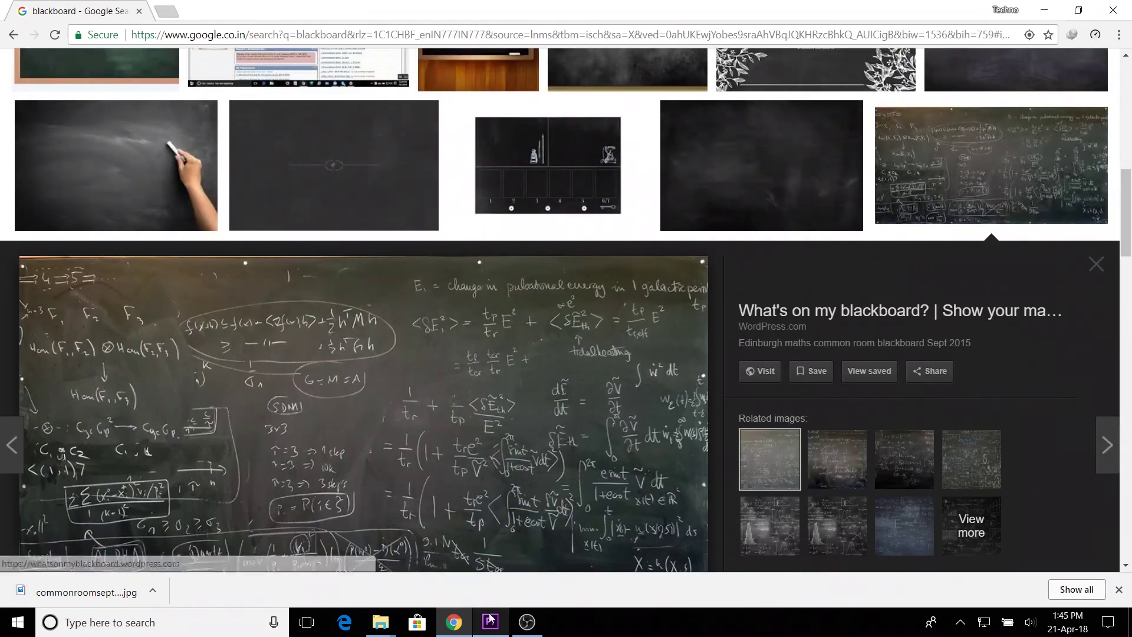
# Return to Premiere Pro, import commonroomsept2015.jpg and place it on Video 1 directly beneath the weatherman clip.
pyautogui.click(1041, 8)
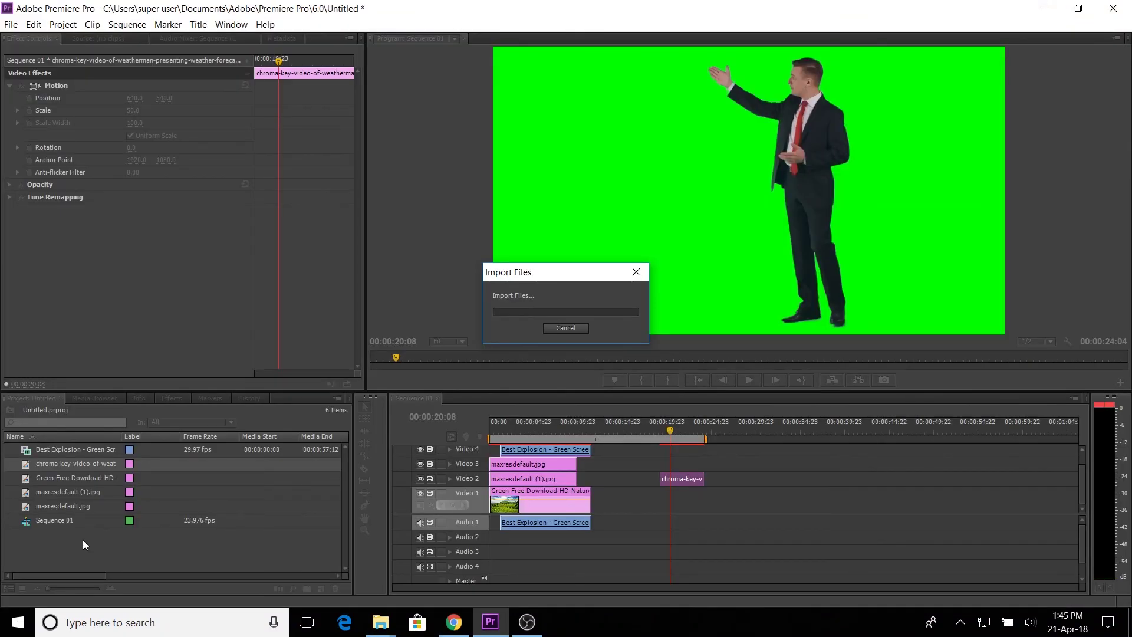
pyautogui.moveTo(657, 521); pyautogui.dragTo(680, 481)
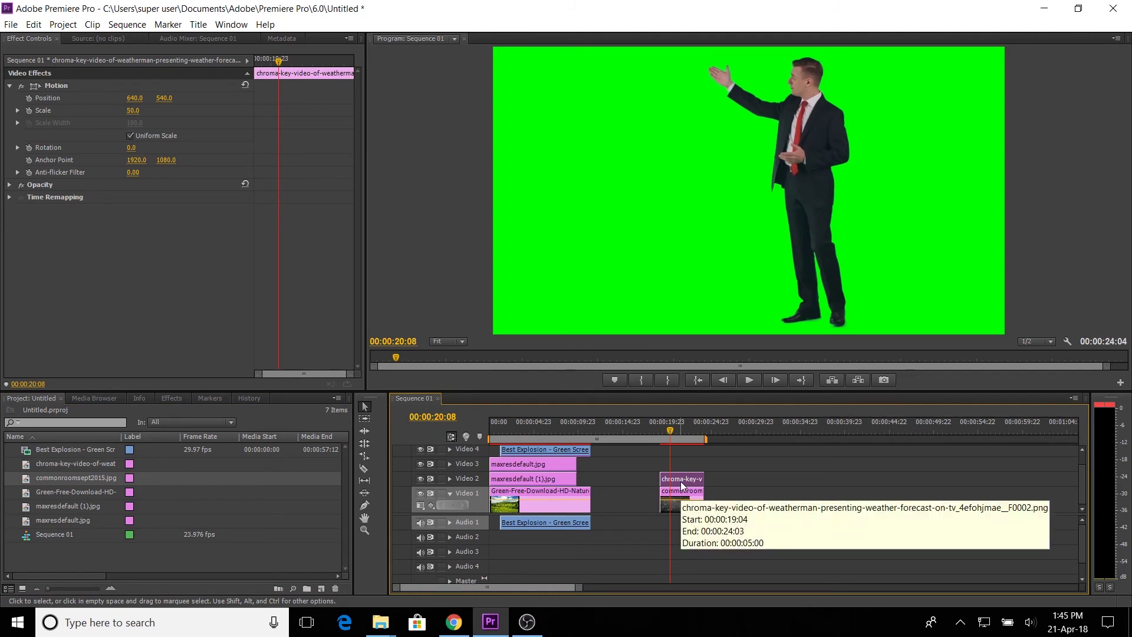
# Apply Ultra Key to the weatherman clip and sample its green background as the key color.
pyautogui.click(171, 399)
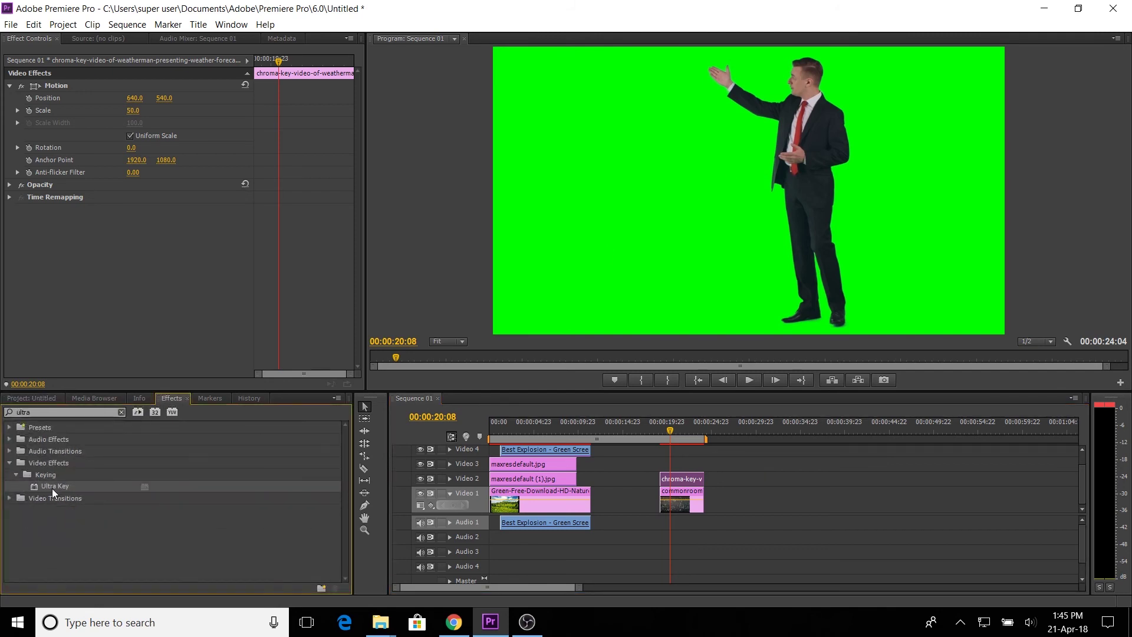
pyautogui.moveTo(52, 489); pyautogui.dragTo(691, 479)
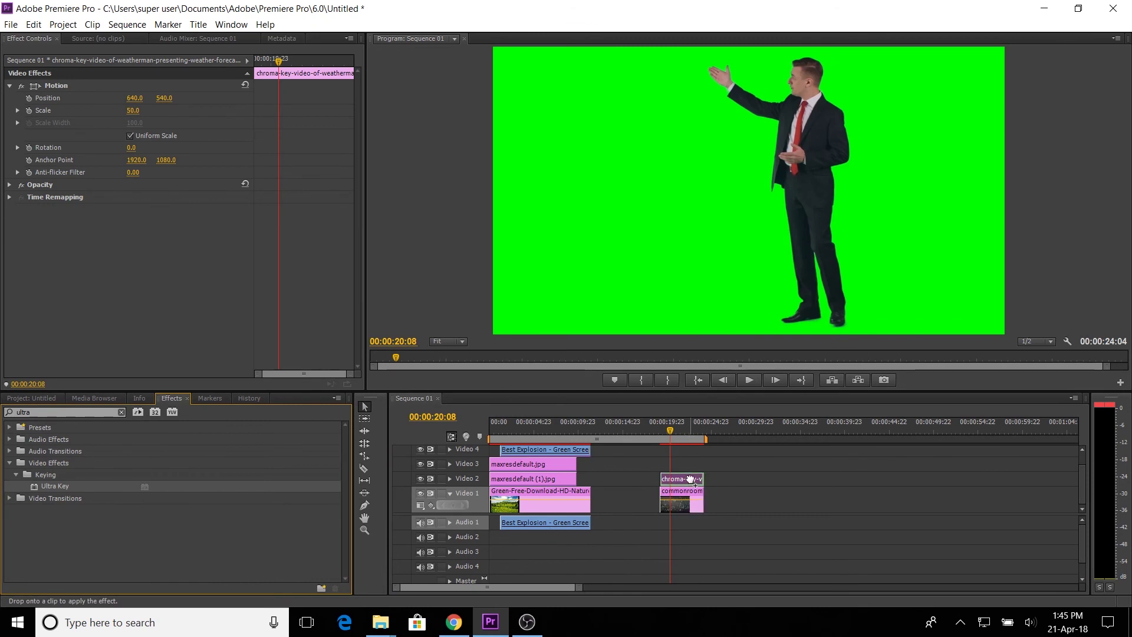
pyautogui.moveTo(689, 479); pyautogui.dragTo(687, 478)
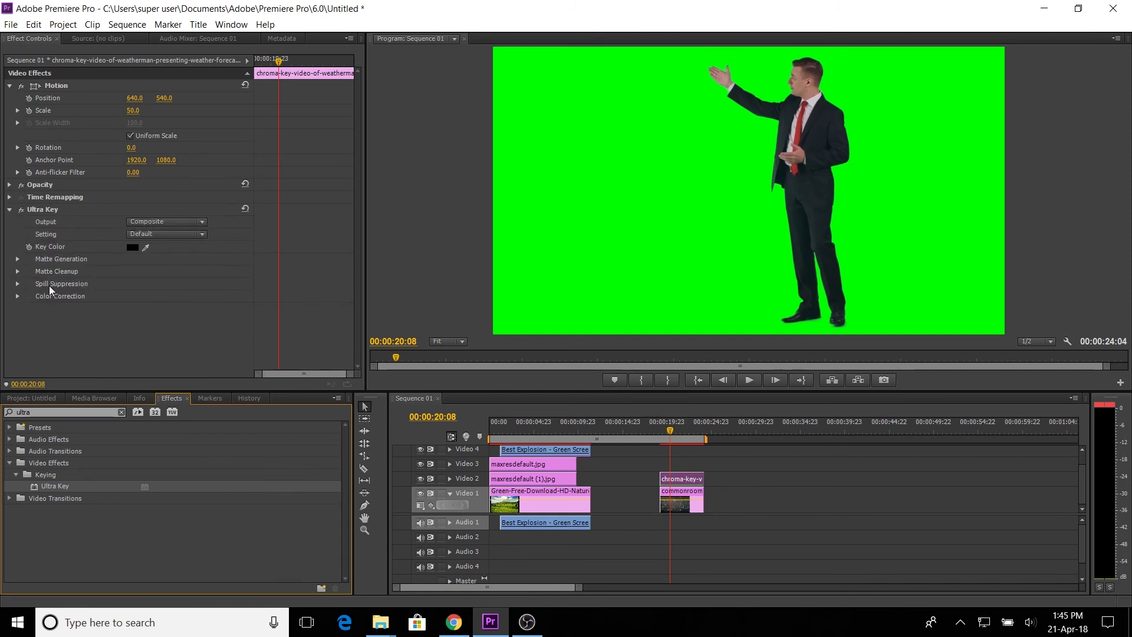
pyautogui.click(146, 247)
pyautogui.click(666, 192)
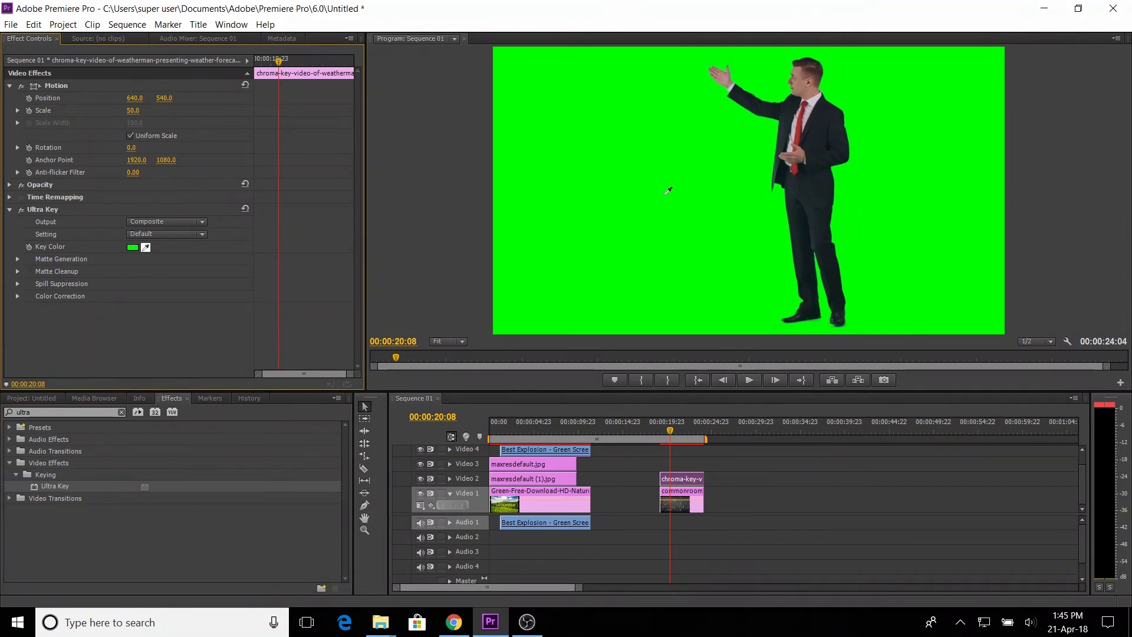
pyautogui.click(651, 162)
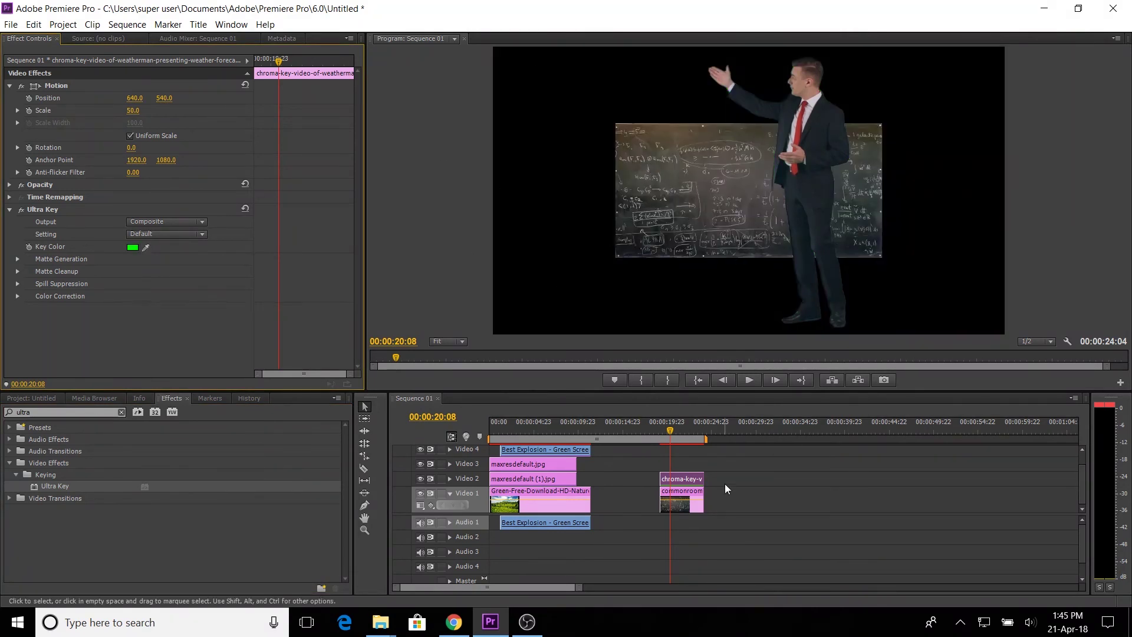
# Scale up the blackboard image on Video 1 until it fills the whole frame.
pyautogui.click(693, 491)
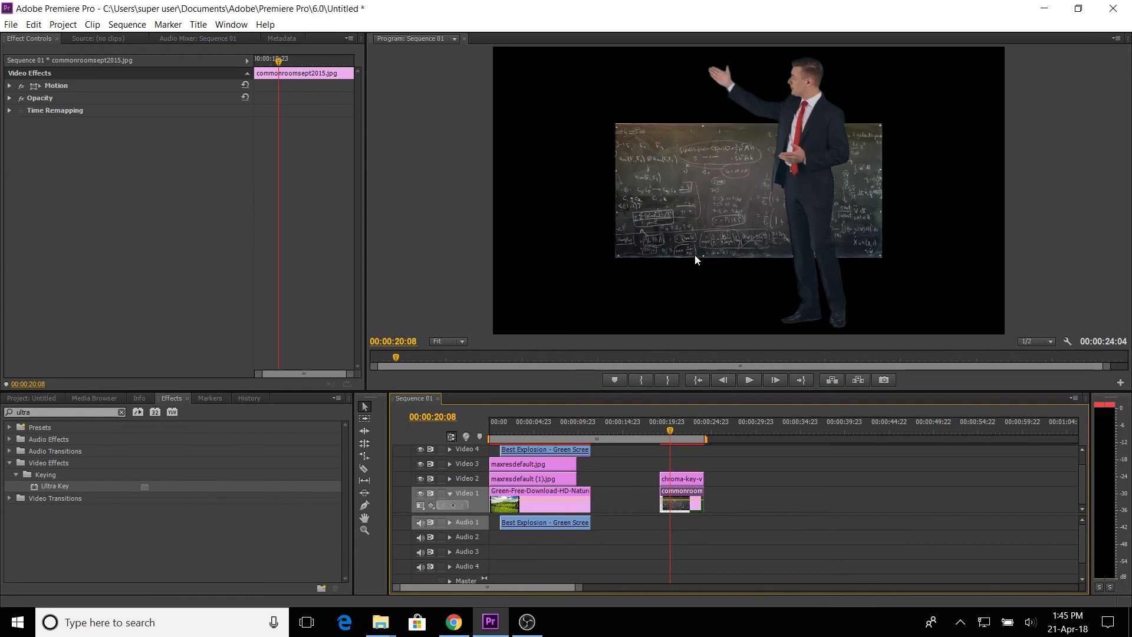
pyautogui.click(9, 86)
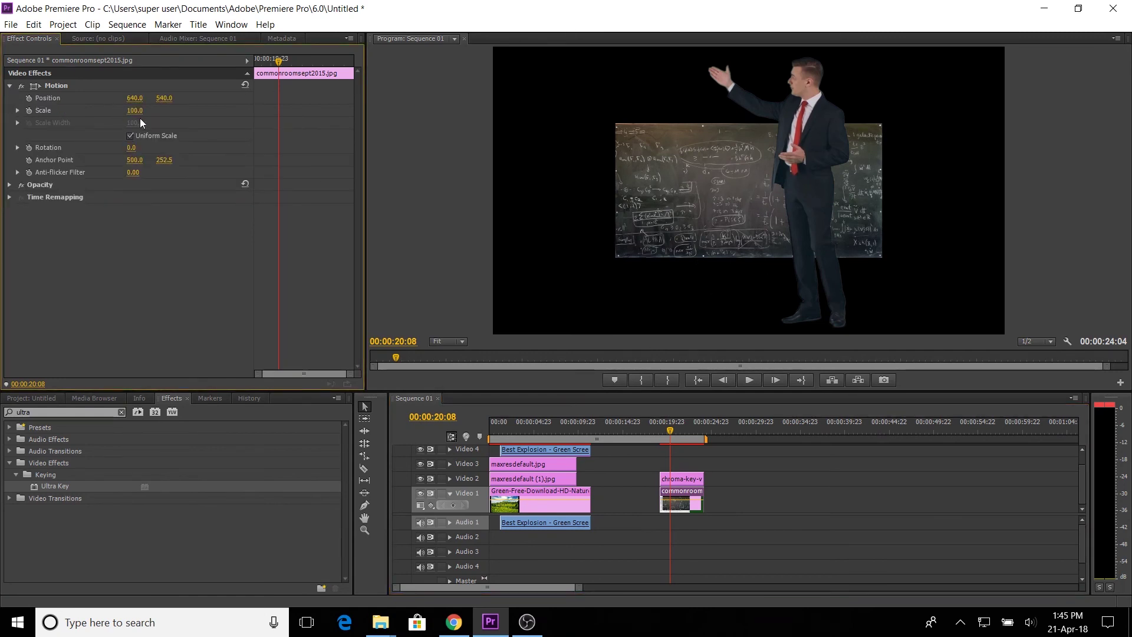
pyautogui.moveTo(135, 110); pyautogui.dragTo(176, 110)
# Scale the weatherman clip to 81.0 and position it at 725.0, 1062.0 in front of the blackboard.
pyautogui.click(698, 481)
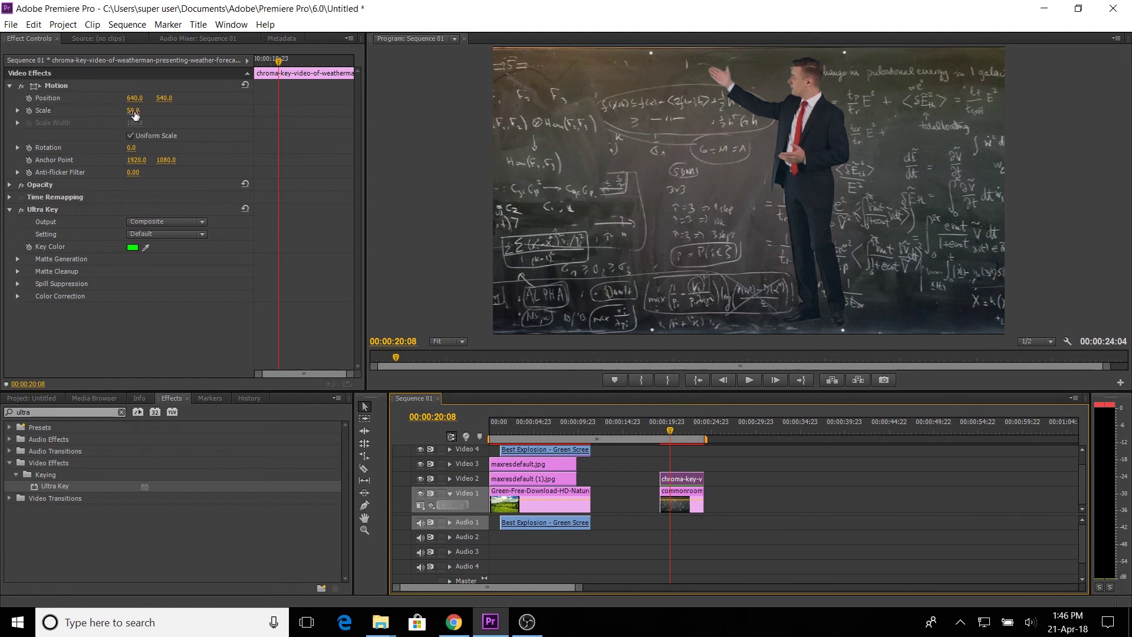
pyautogui.moveTo(157, 99)
pyautogui.mouseDown()
pyautogui.moveTo(313, 98)
pyautogui.moveTo(145, 110)
pyautogui.mouseUp()
pyautogui.moveTo(133, 110)
pyautogui.mouseDown()
pyautogui.moveTo(180, 98)
pyautogui.moveTo(135, 110)
pyautogui.moveTo(152, 100)
pyautogui.mouseUp()
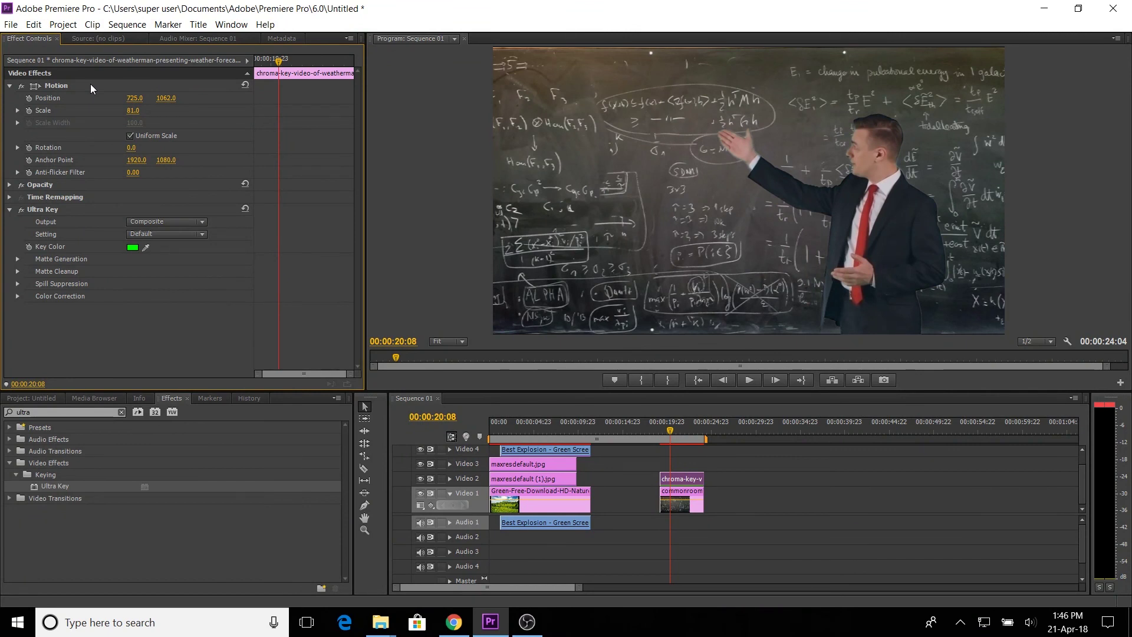